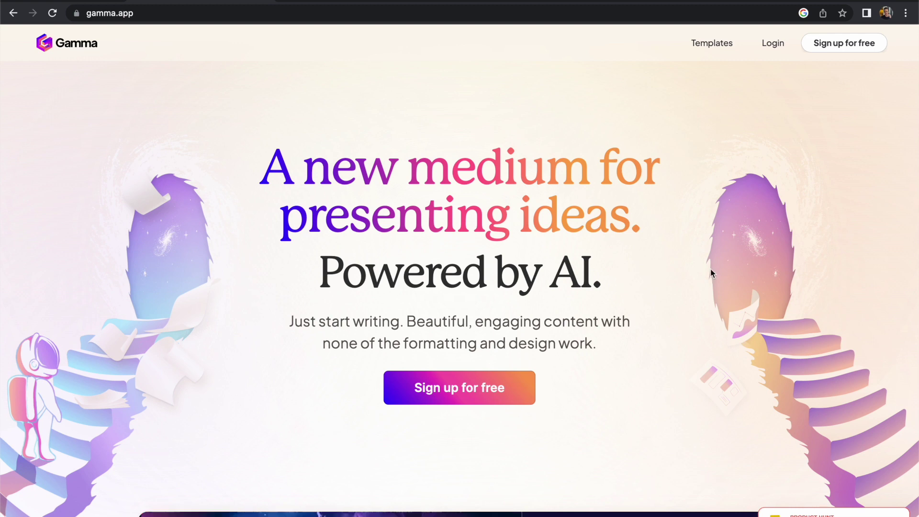
Scroll through the gamma.app landing page to review the product's features.
scroll(818, 260, "down", 10)
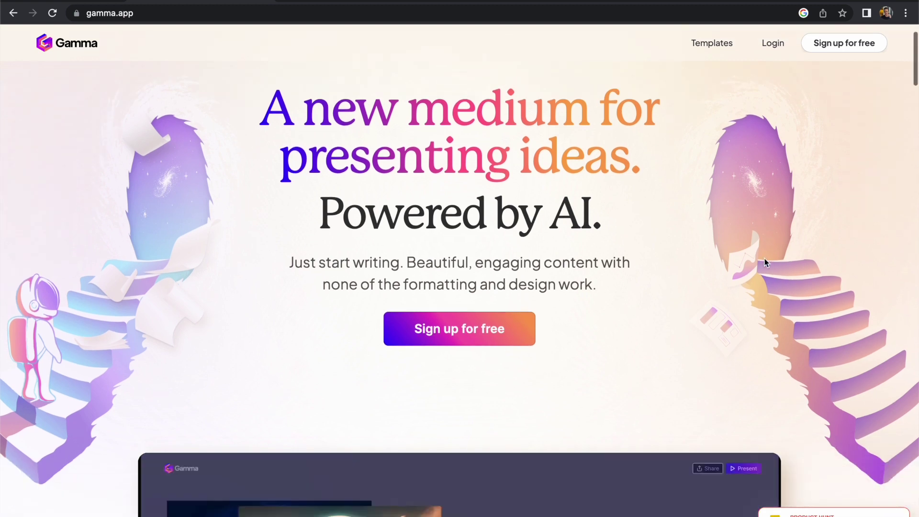
scroll(816, 249, "down", 9)
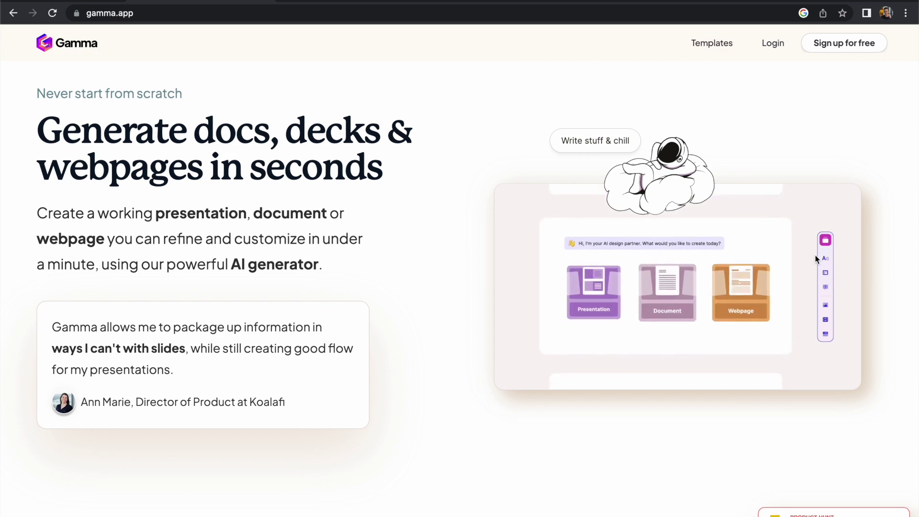
scroll(815, 253, "down", 3)
scroll(817, 272, "down", 10)
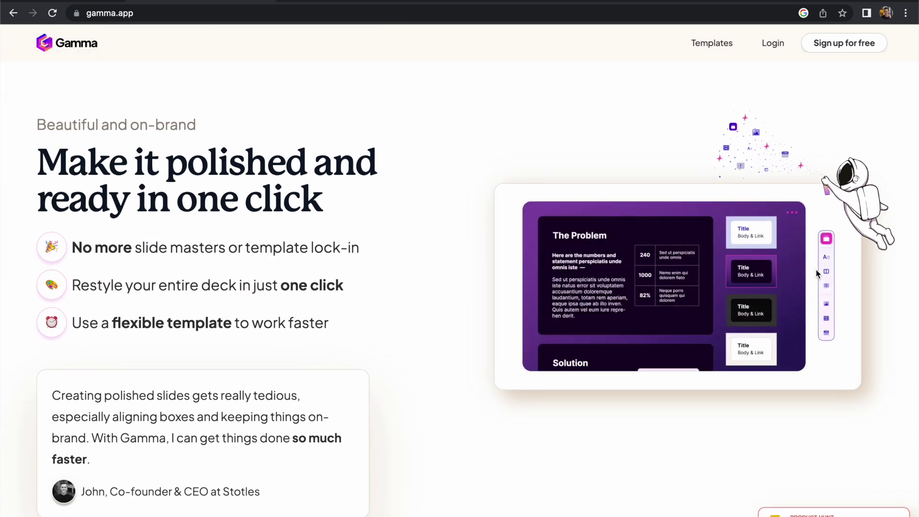
scroll(800, 324, "down", 5)
scroll(801, 325, "down", 10)
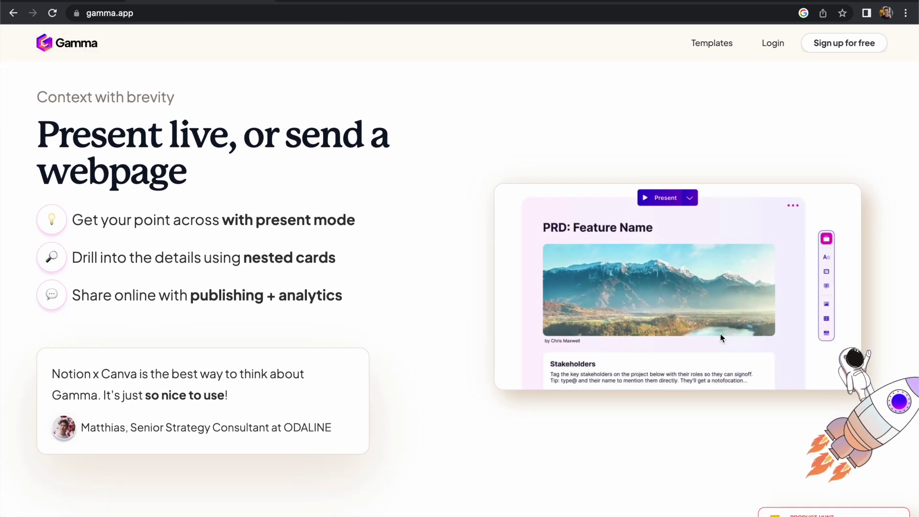
scroll(722, 345, "down", 10)
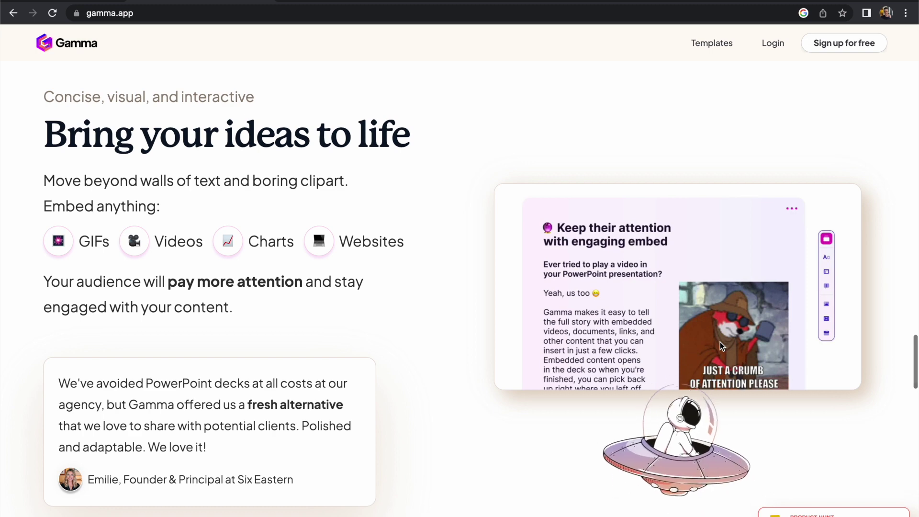
scroll(721, 345, "down", 12)
scroll(719, 341, "down", 10)
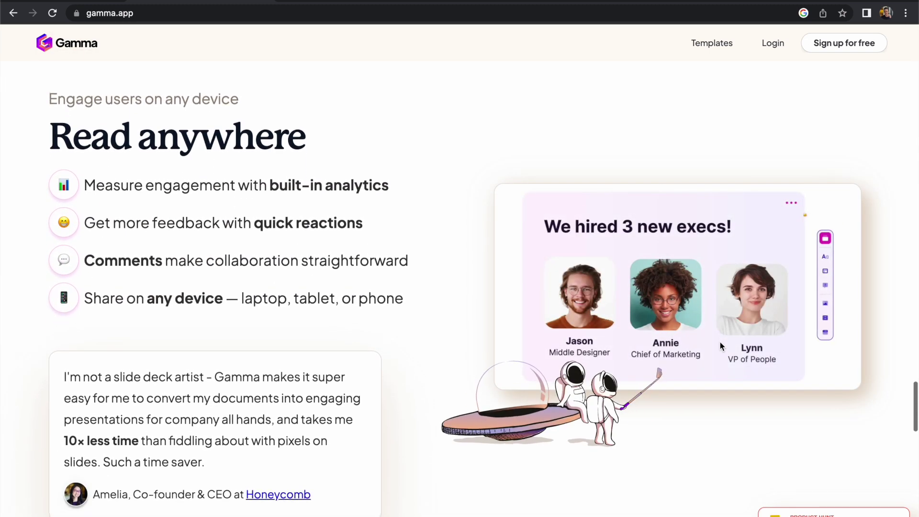
scroll(720, 344, "down", 12)
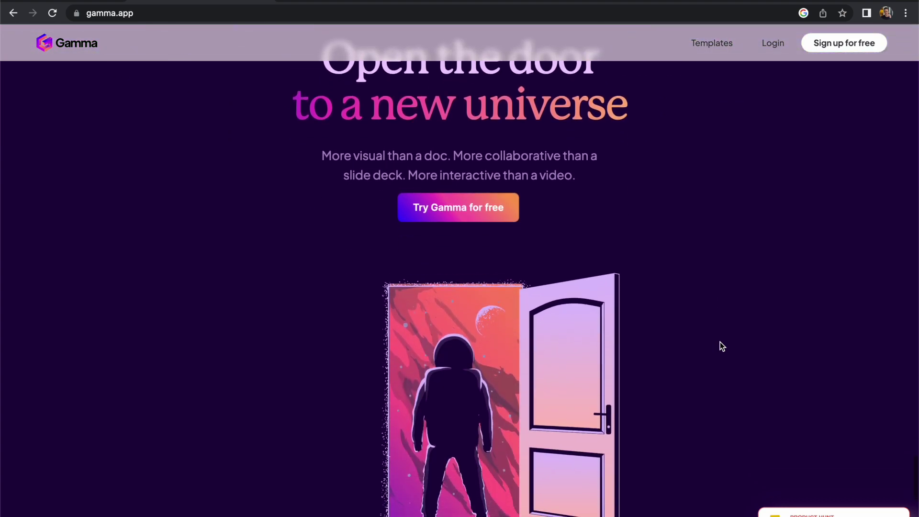
scroll(719, 342, "up", 4)
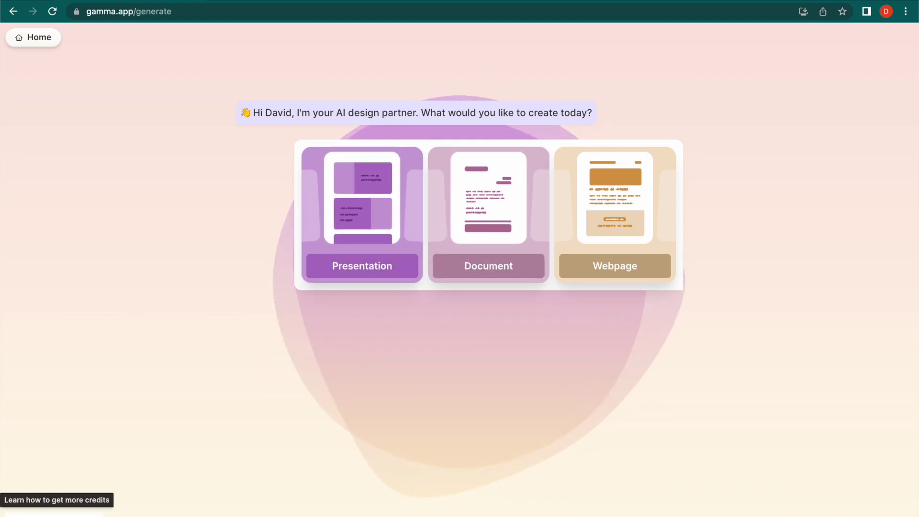
left_click(53, 514)
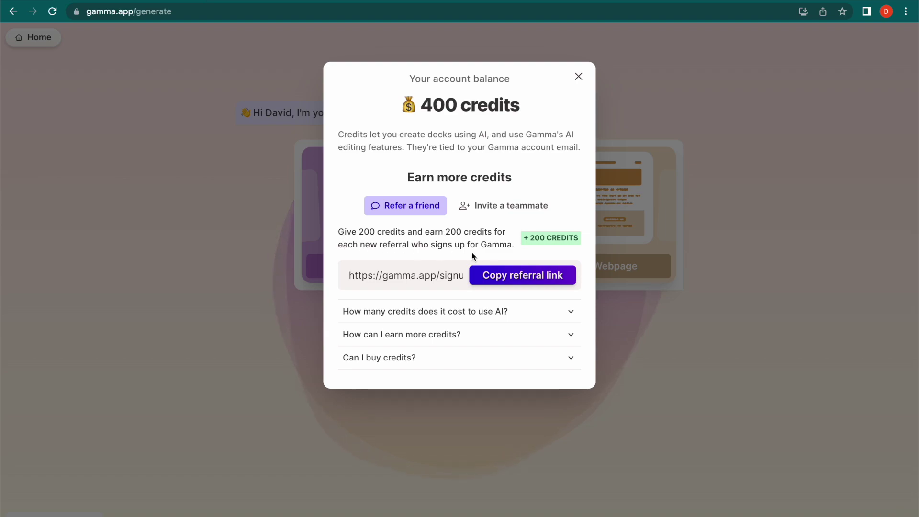
left_click(317, 242)
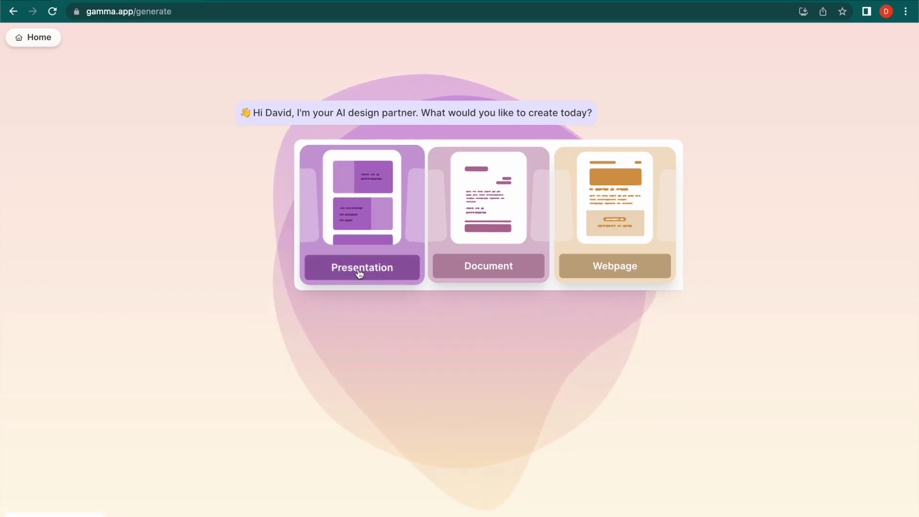
Create a webpage on 'The future of space exploration' and accept its seven-point outline.
left_click(611, 273)
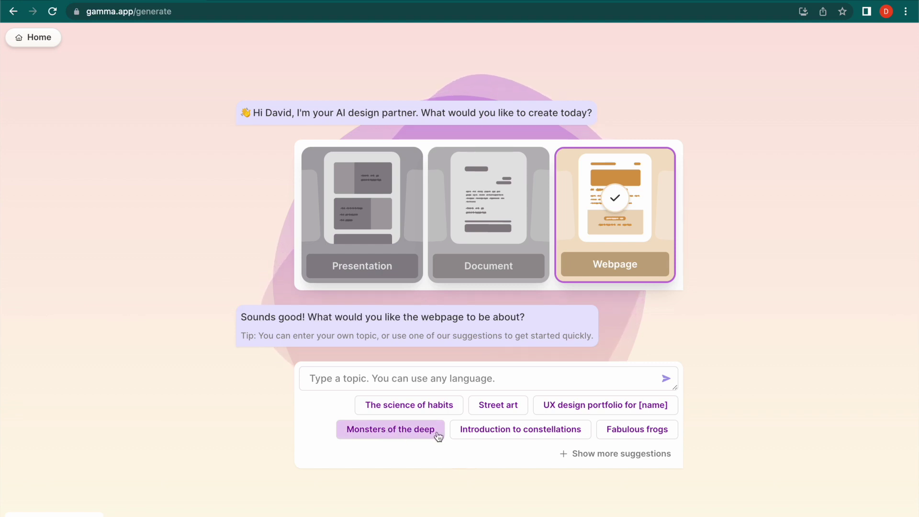
left_click(612, 461)
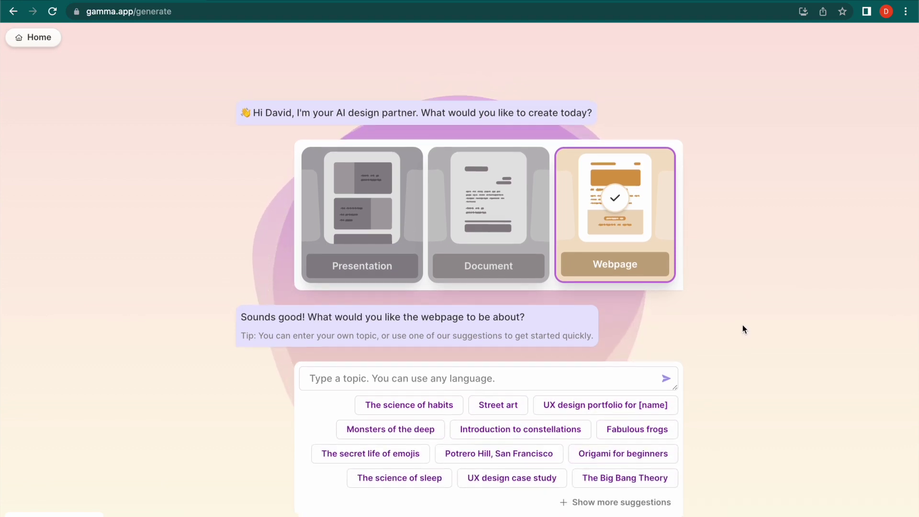
left_click(634, 504)
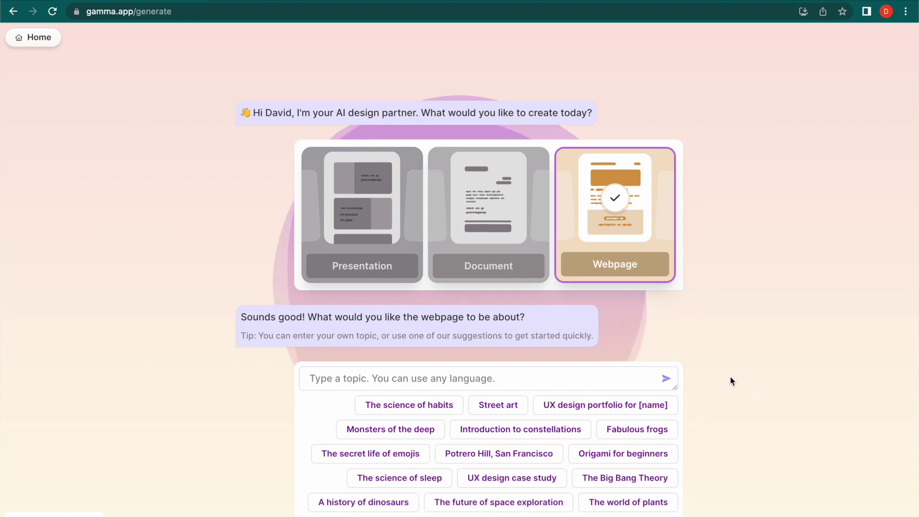
scroll(730, 379, "down", 2)
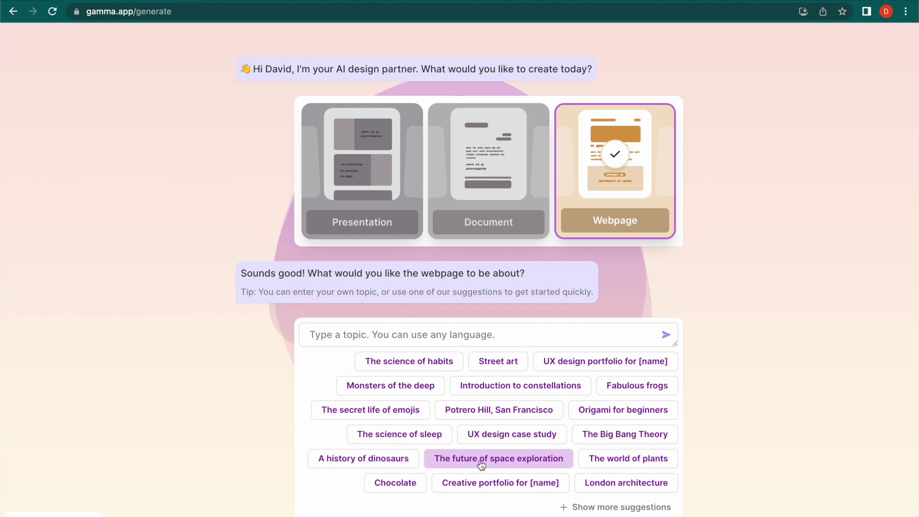
left_click(514, 463)
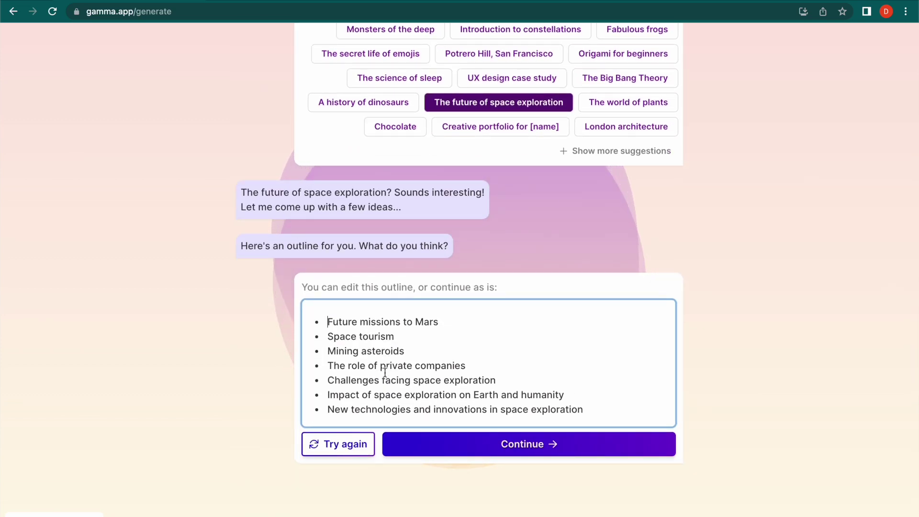
left_click(555, 450)
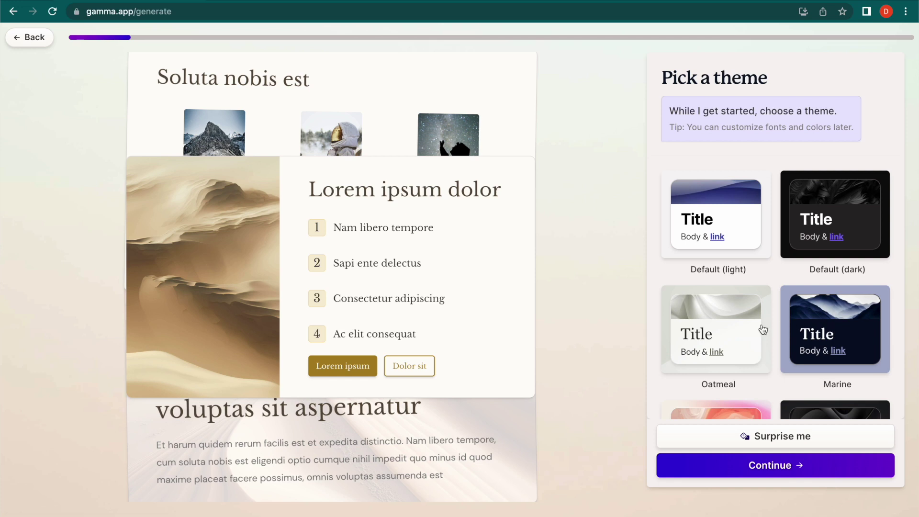
Preview the Icebreaker and Blue Steel themes on the webpage.
scroll(721, 328, "down", 3)
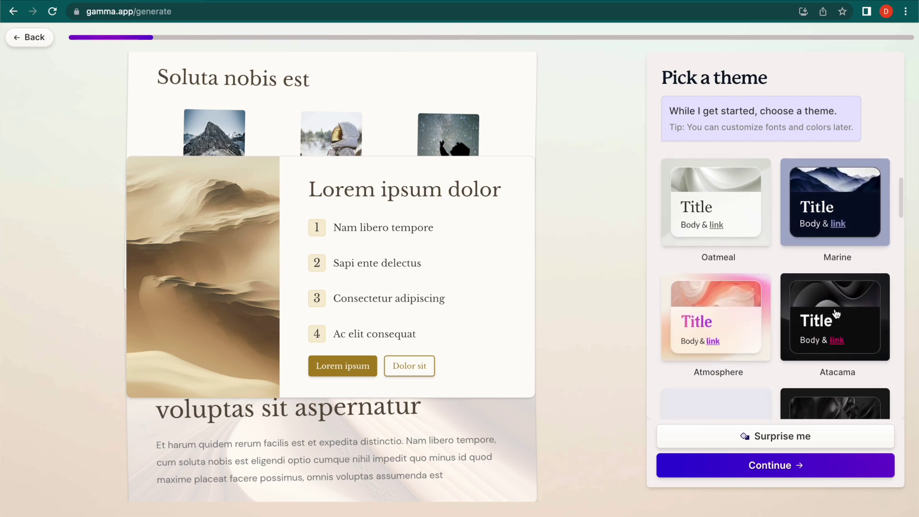
scroll(835, 313, "down", 3)
scroll(696, 287, "down", 5)
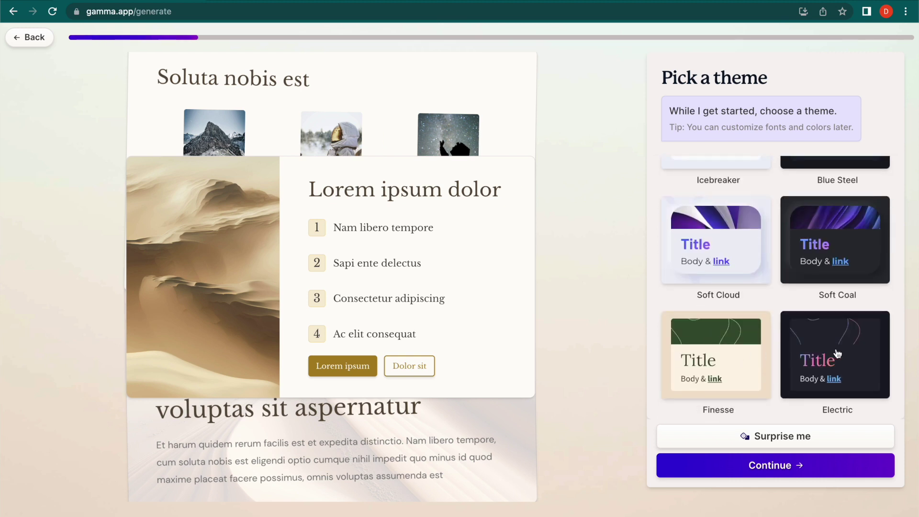
scroll(842, 234, "up", 4)
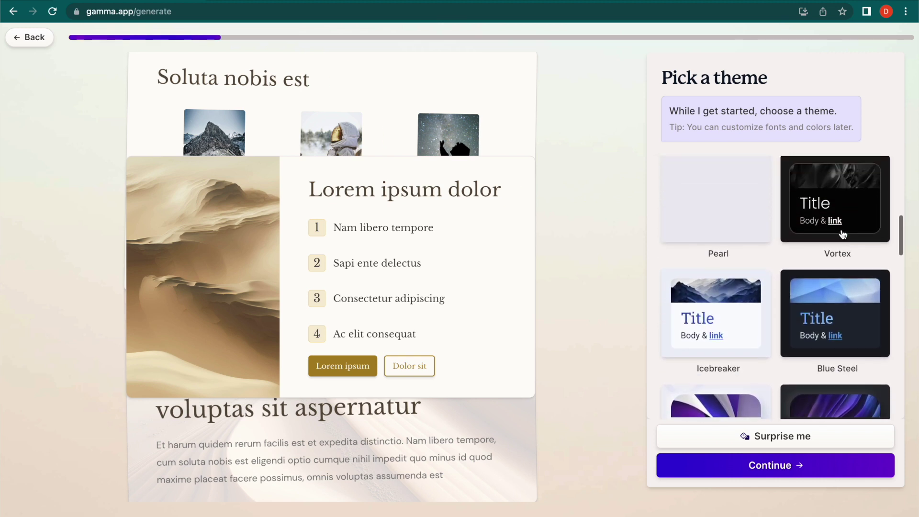
scroll(842, 234, "up", 2)
scroll(844, 232, "down", 3)
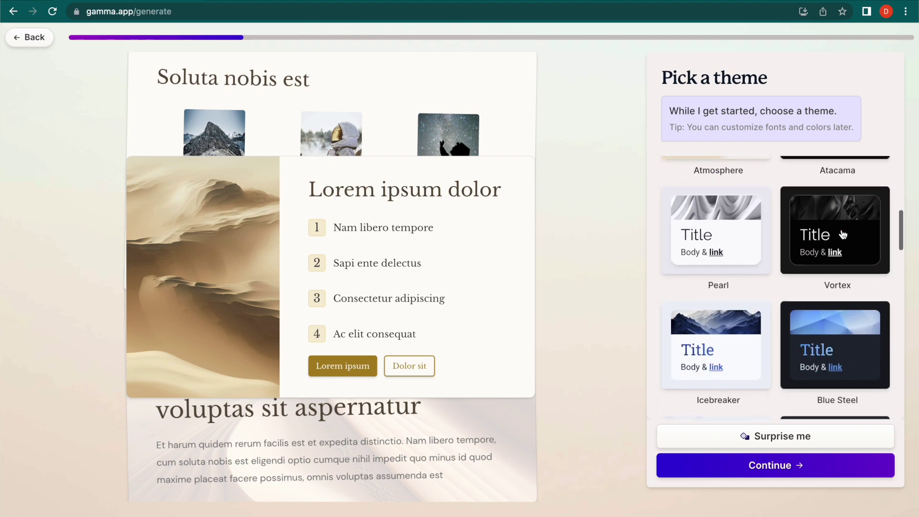
left_click(722, 319)
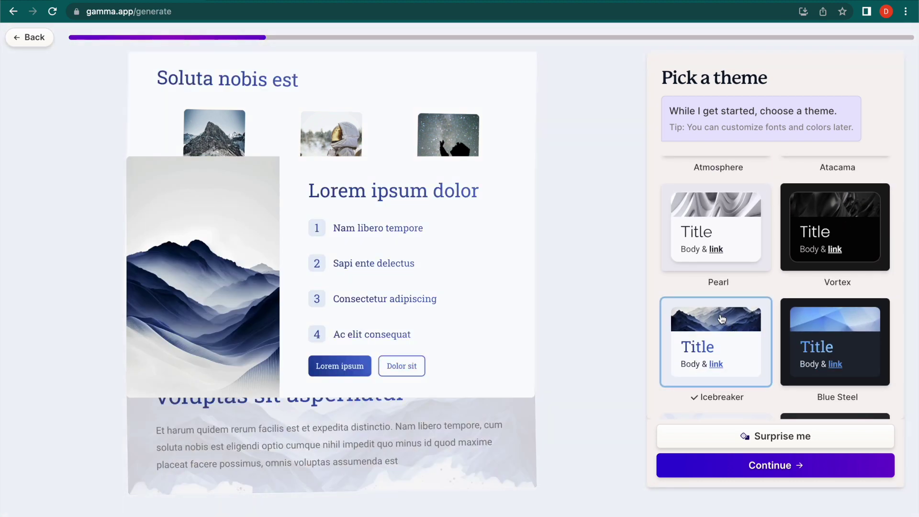
scroll(786, 312, "up", 3)
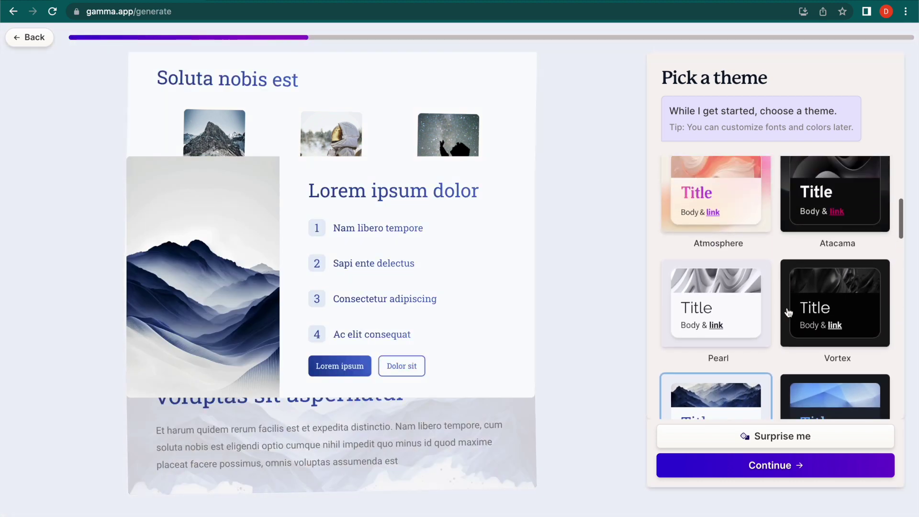
scroll(788, 311, "down", 3)
left_click(830, 341)
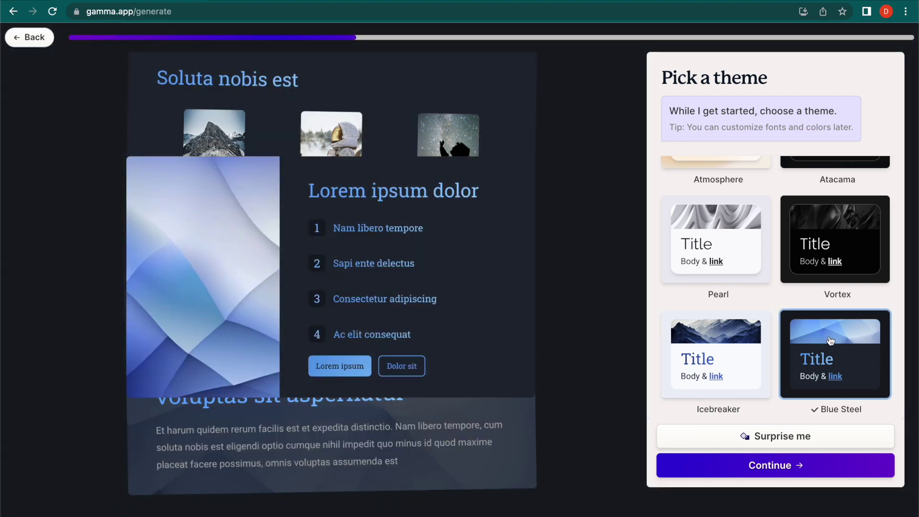
Select the Marine theme and start generating the webpage.
scroll(830, 340, "up", 5)
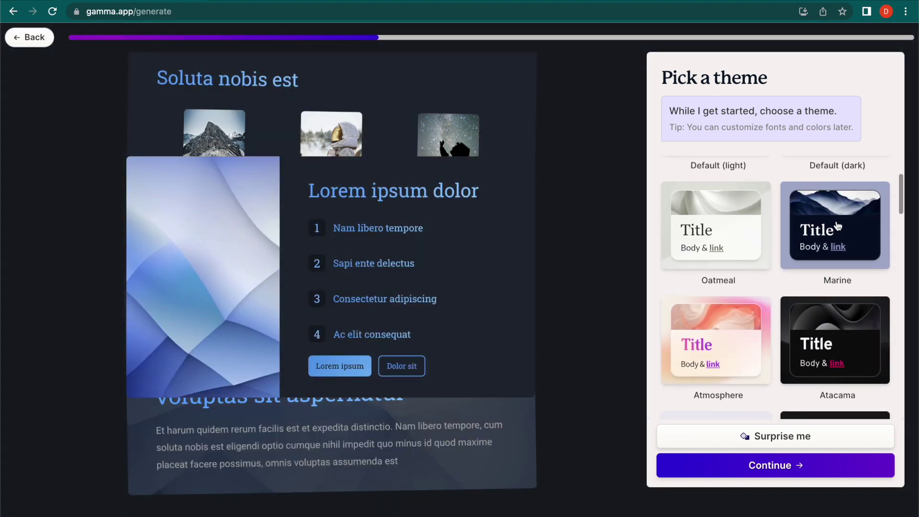
left_click(837, 227)
scroll(835, 230, "up", 2)
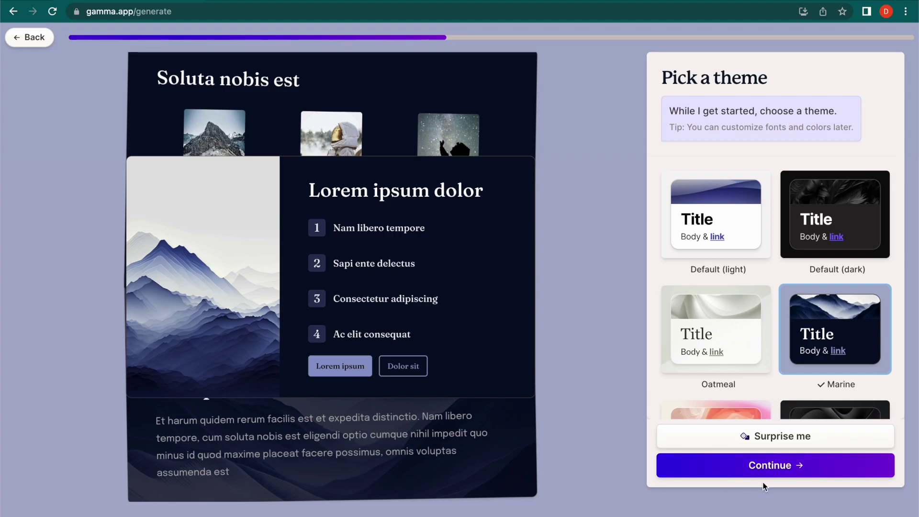
left_click(789, 469)
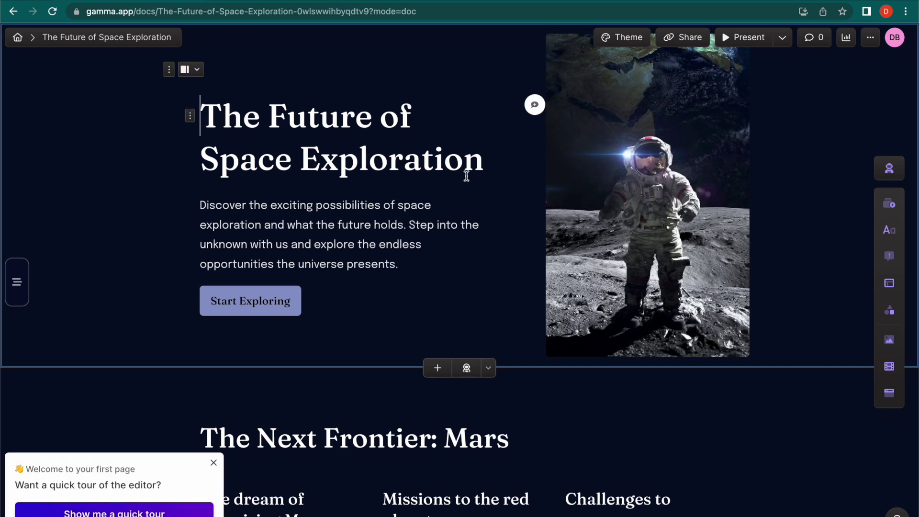
left_click_drag(339, 158, 383, 164)
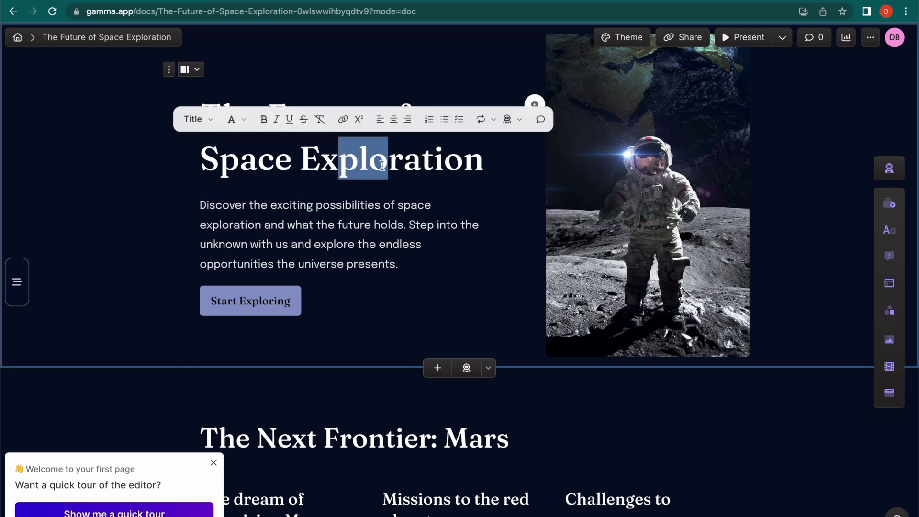
left_click(381, 162)
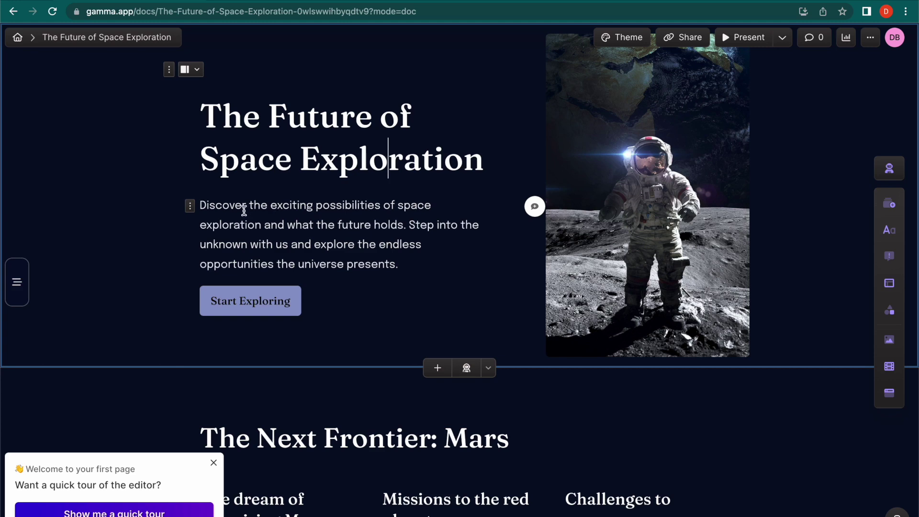
scroll(514, 258, "down", 7)
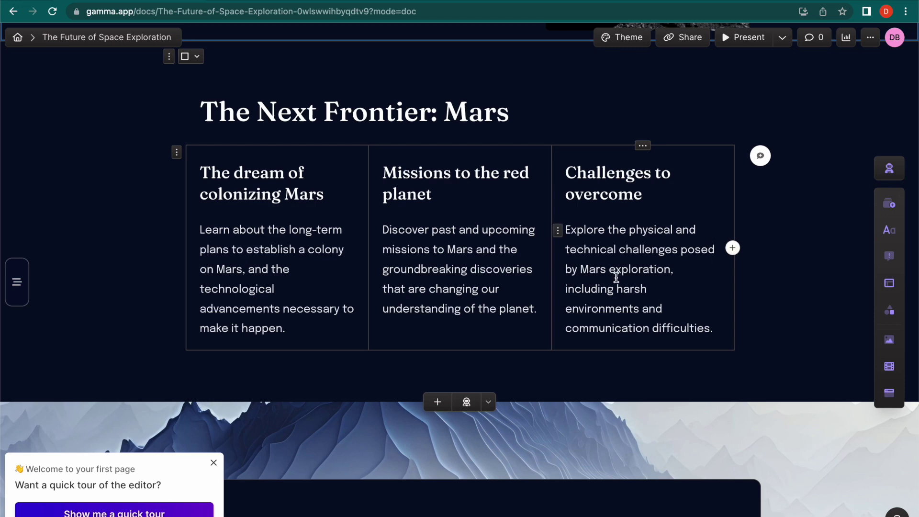
scroll(614, 277, "down", 3)
scroll(616, 278, "down", 4)
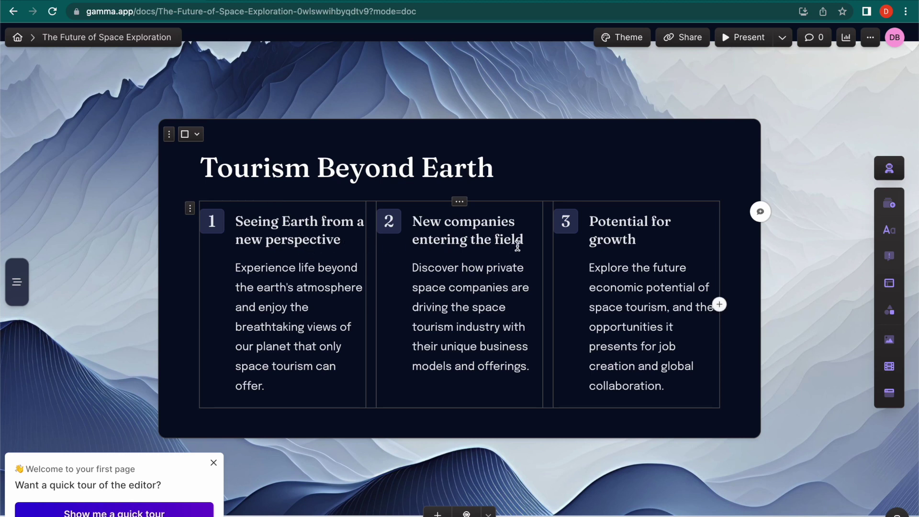
scroll(678, 246, "down", 5)
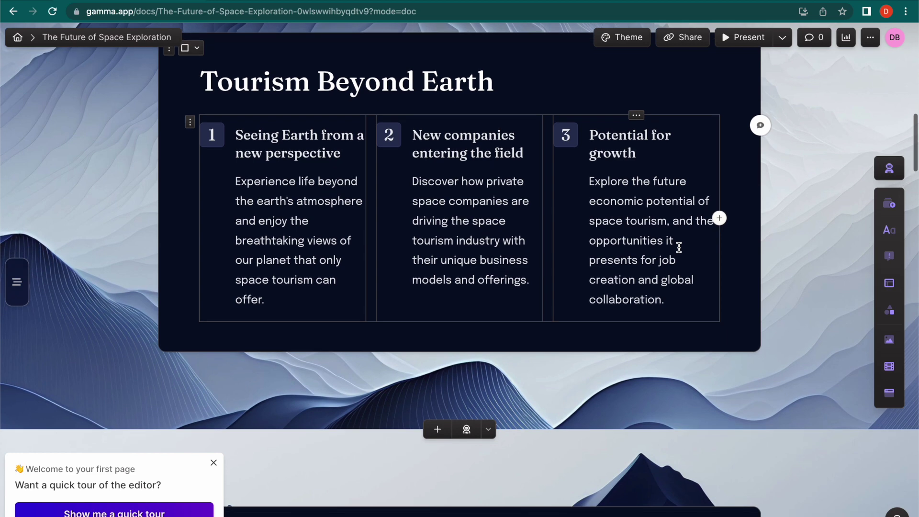
scroll(678, 247, "down", 5)
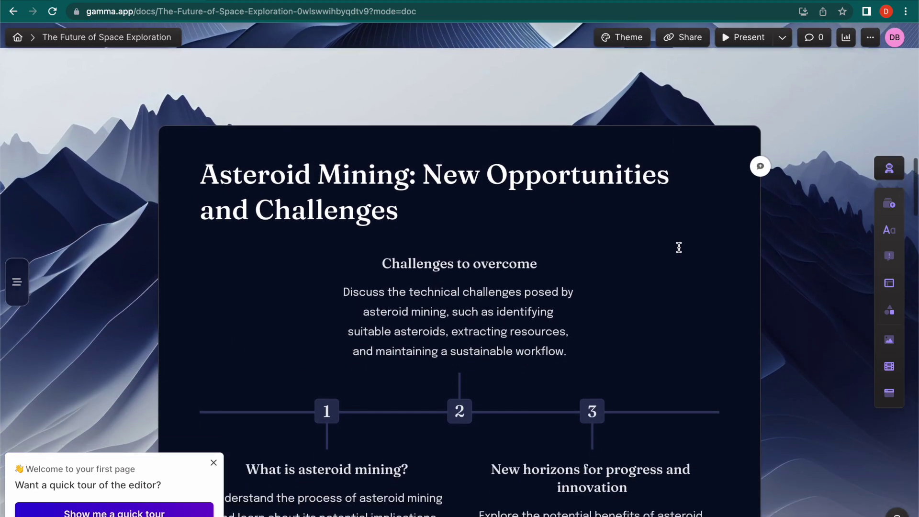
scroll(684, 248, "down", 1)
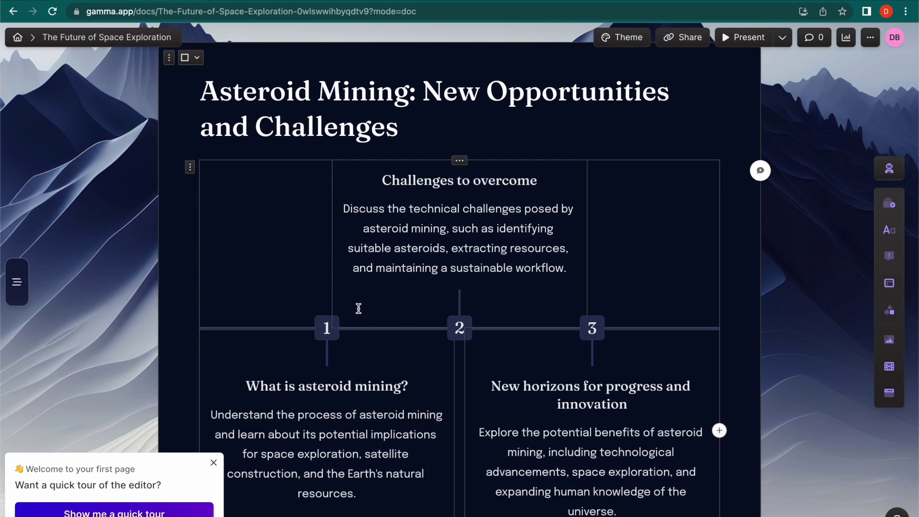
scroll(816, 297, "down", 6)
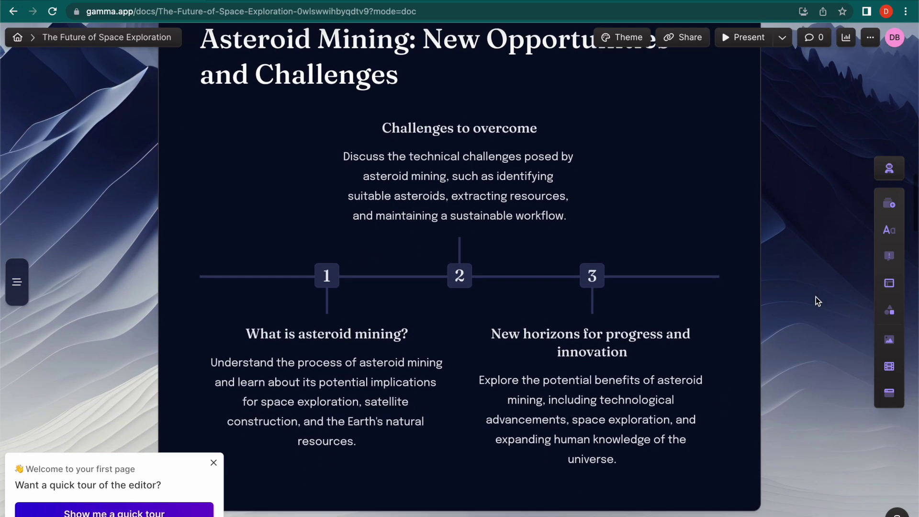
scroll(817, 299, "down", 3)
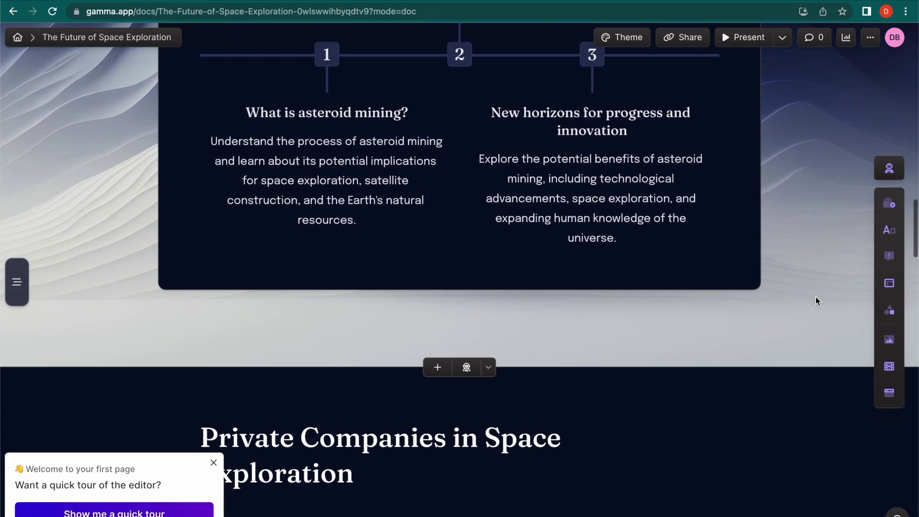
scroll(816, 300, "down", 8)
scroll(815, 300, "down", 3)
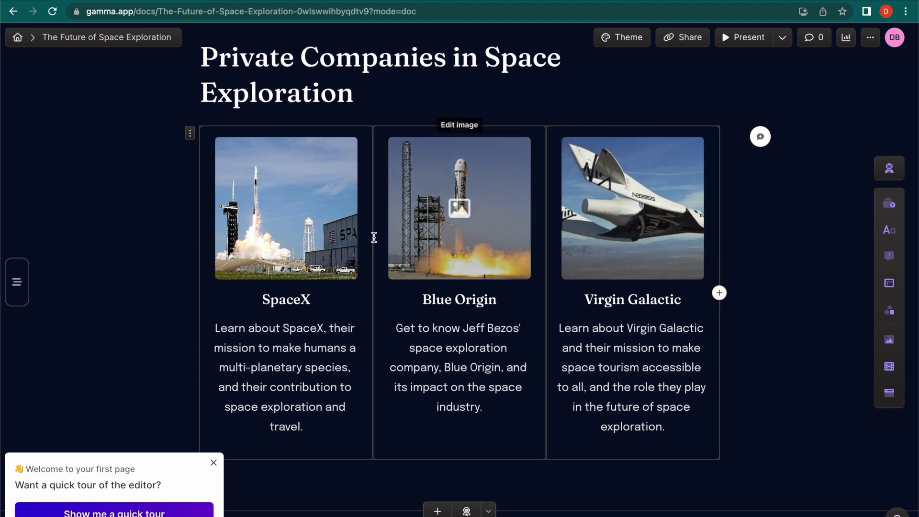
scroll(788, 250, "down", 7)
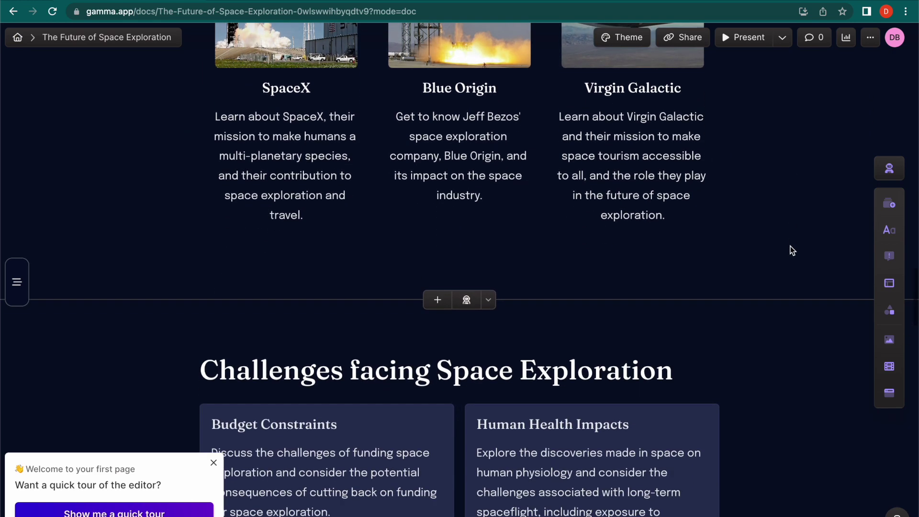
scroll(795, 245, "down", 15)
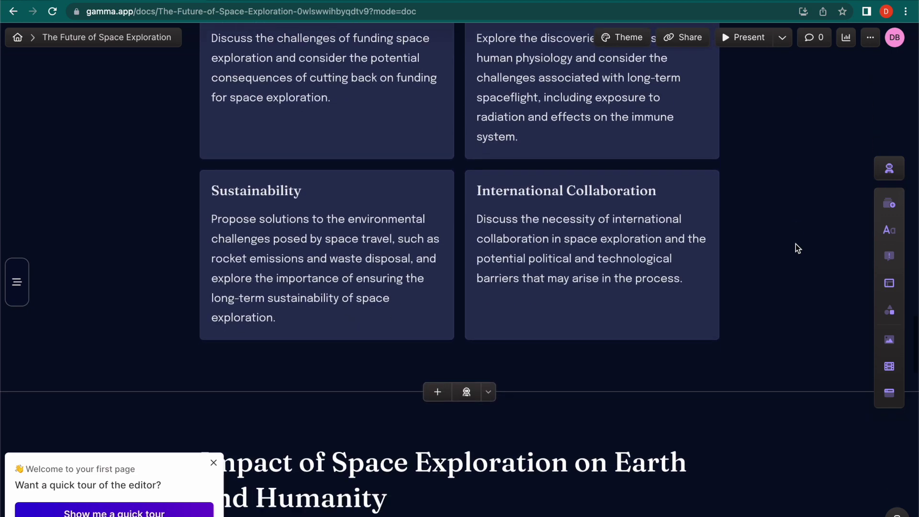
scroll(796, 245, "down", 5)
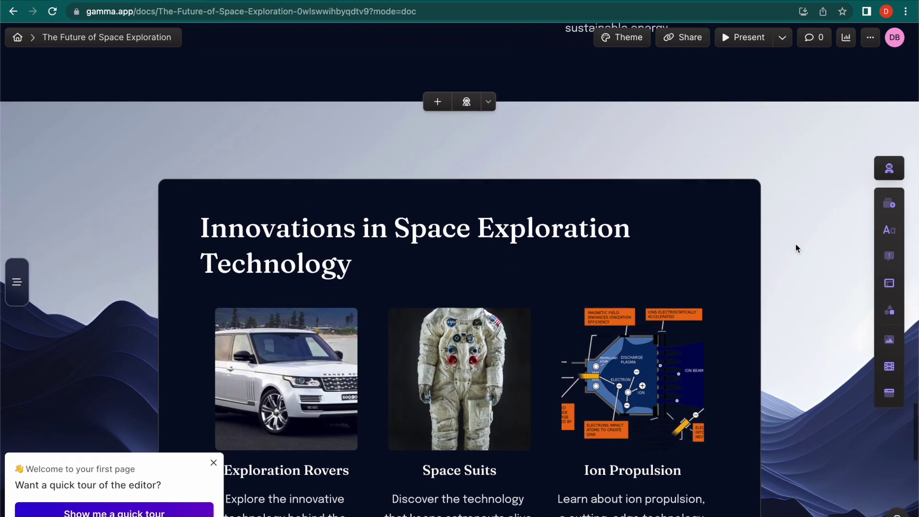
scroll(795, 243, "down", 2)
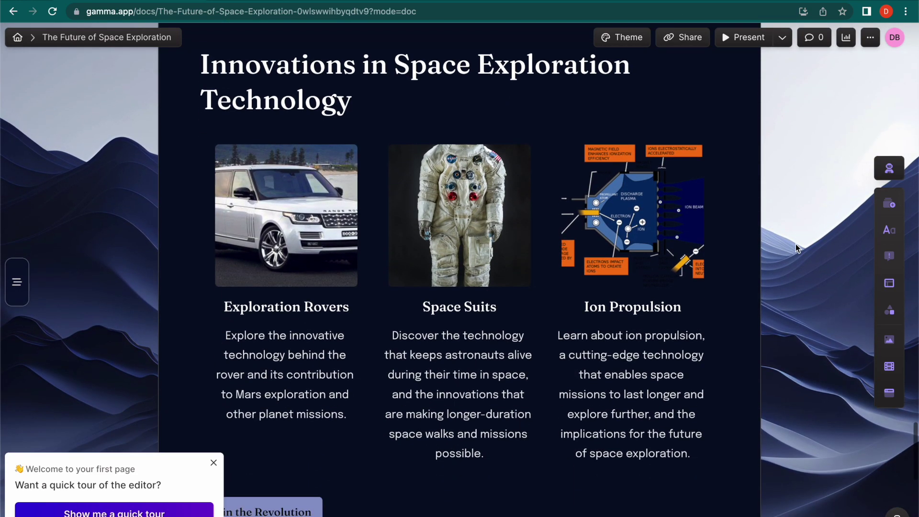
left_click(460, 218)
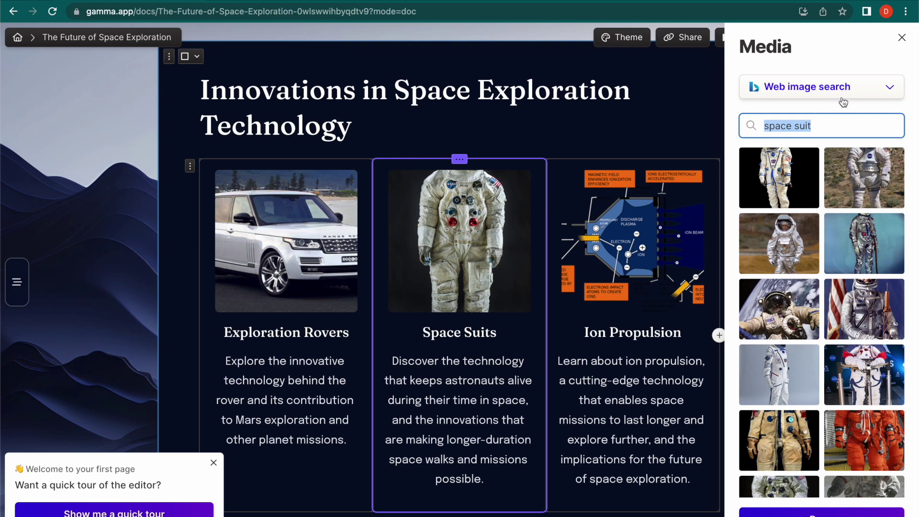
left_click(901, 37)
scroll(815, 198, "down", 4)
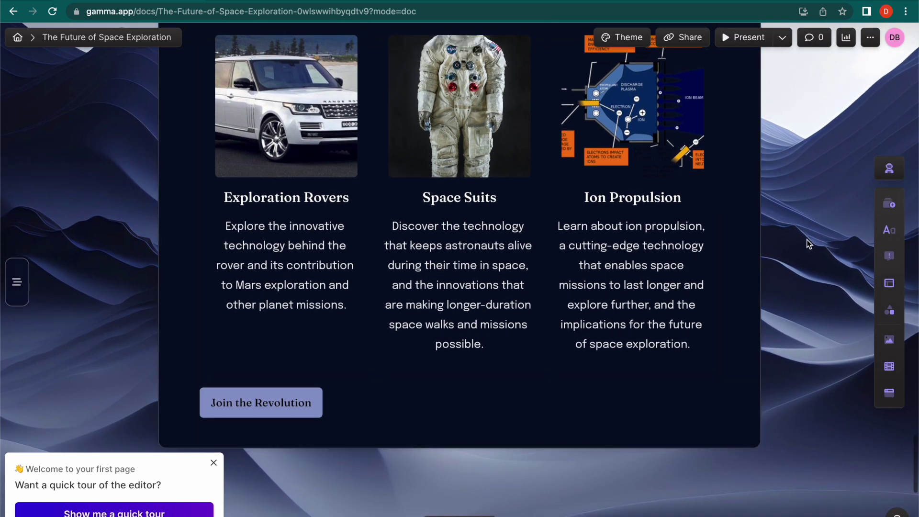
scroll(807, 240, "down", 8)
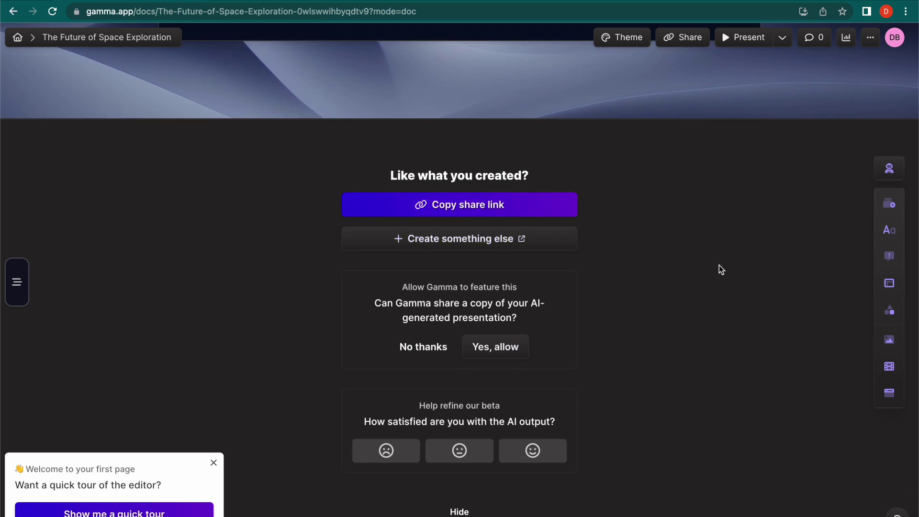
scroll(720, 268, "up", 2)
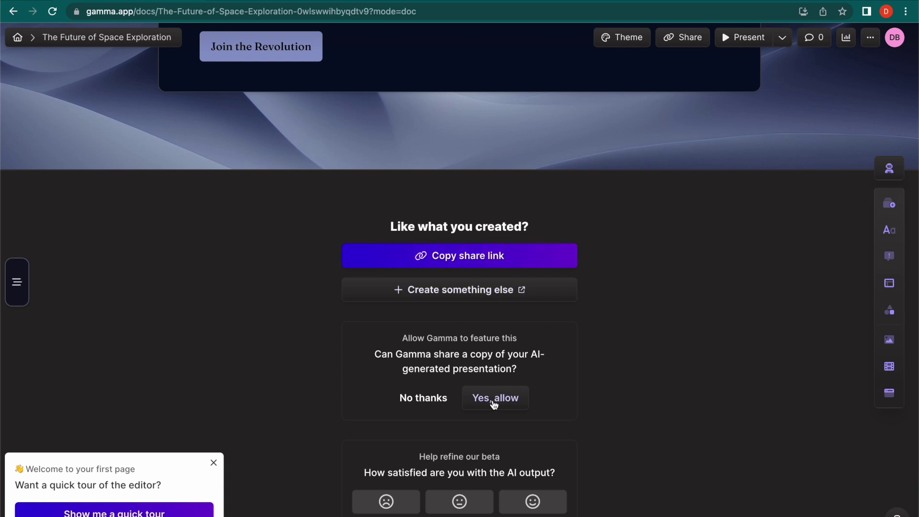
scroll(820, 248, "up", 10)
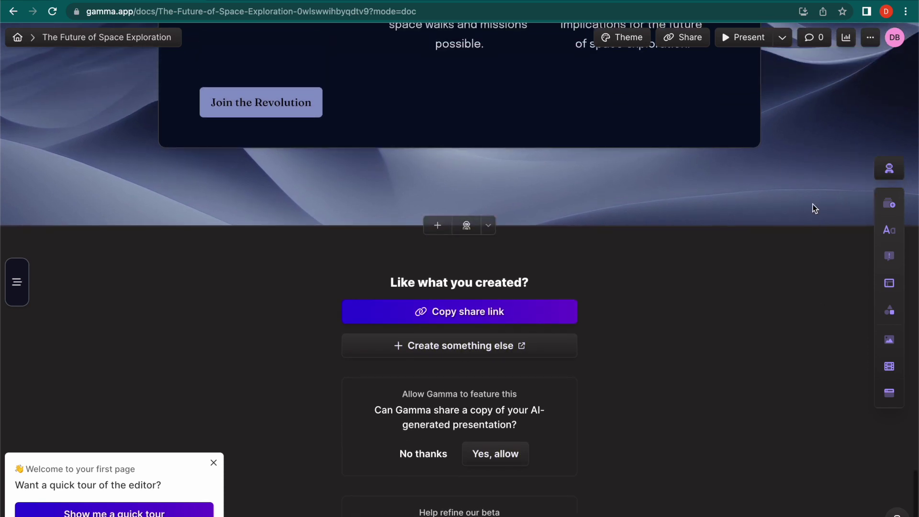
scroll(819, 205, "up", 10)
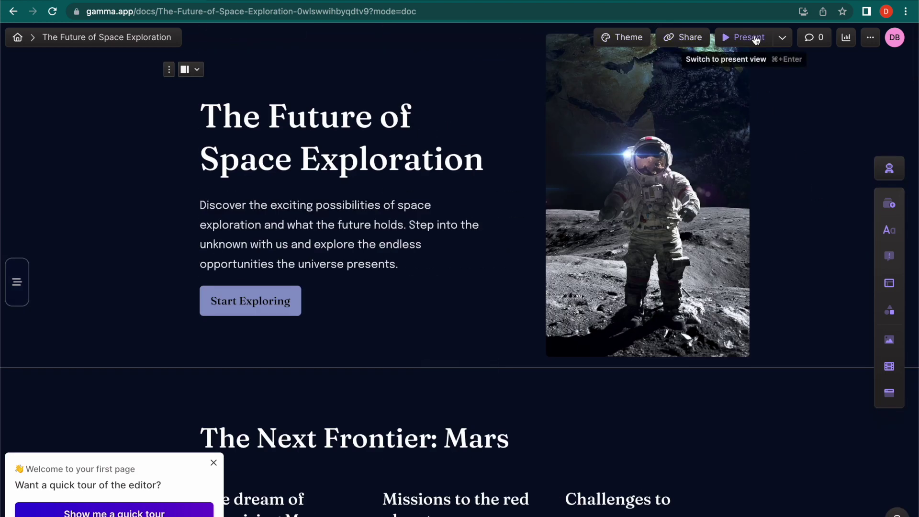
Look over the Theme and Background options while keeping Marine, then show the Present options.
left_click(632, 41)
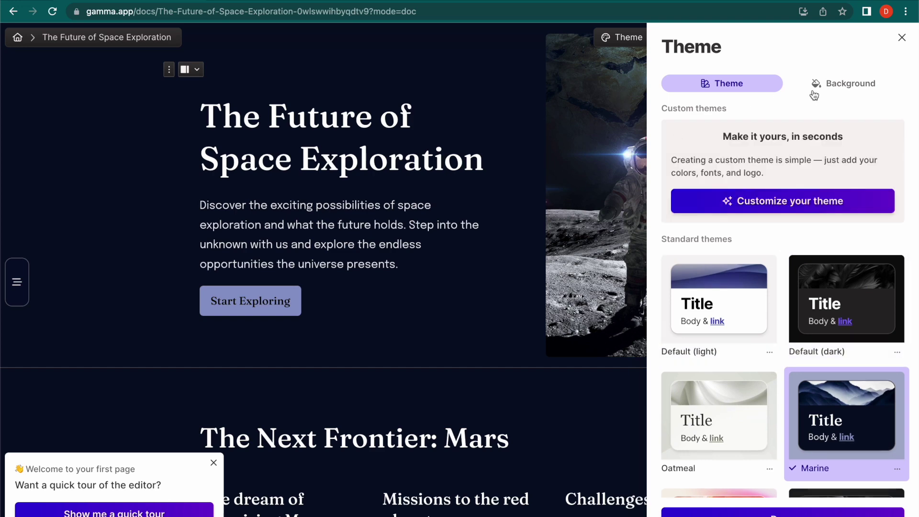
left_click(813, 95)
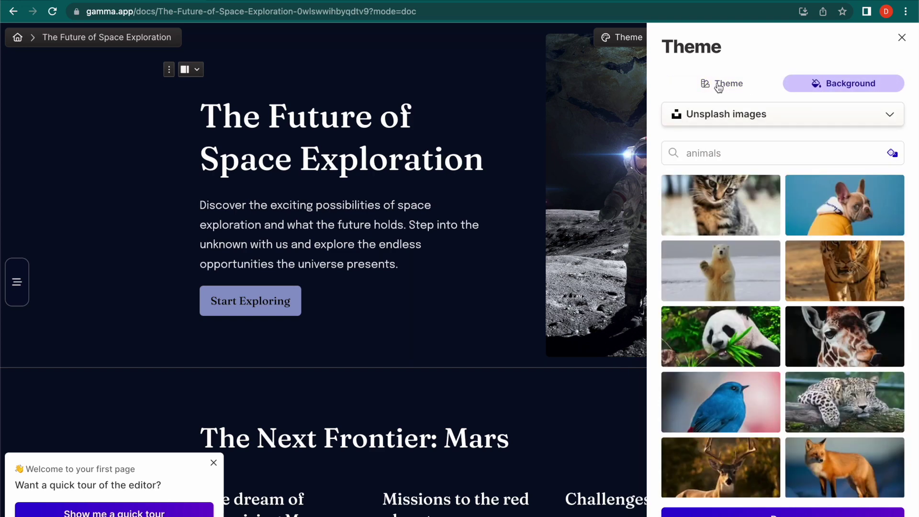
left_click(719, 86)
left_click(503, 76)
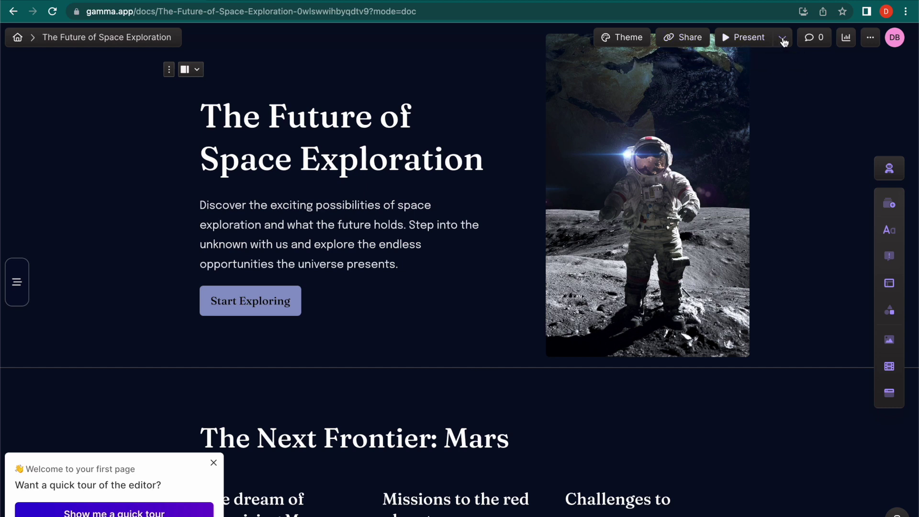
left_click(781, 41)
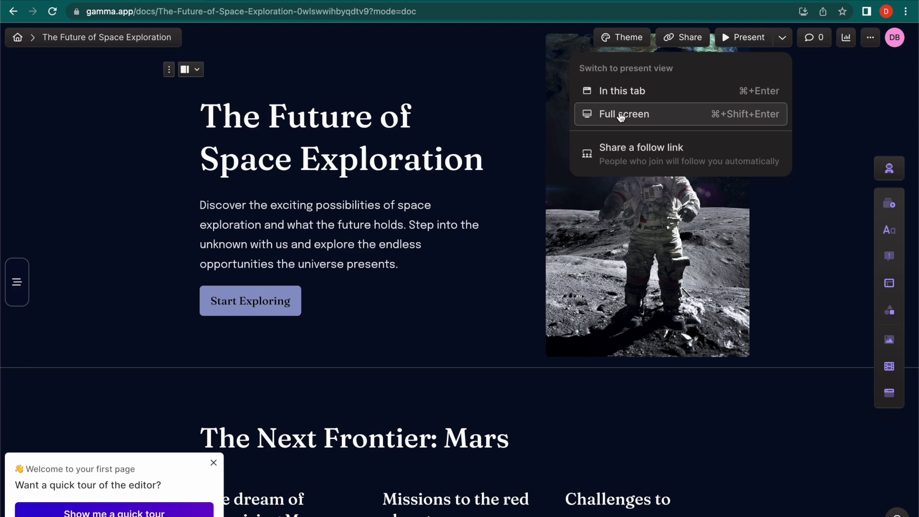
Present the deck full screen, close the welcome tour prompt, and exit with Esc.
left_click(621, 116)
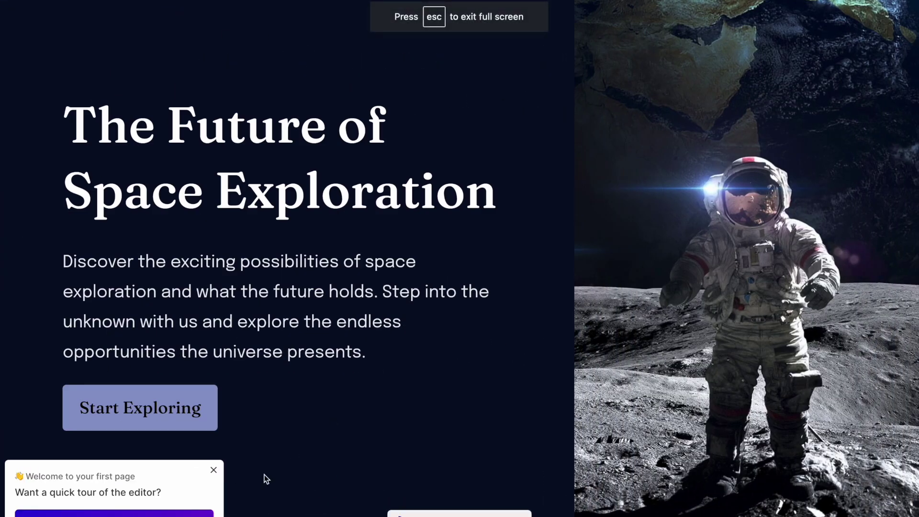
left_click(213, 469)
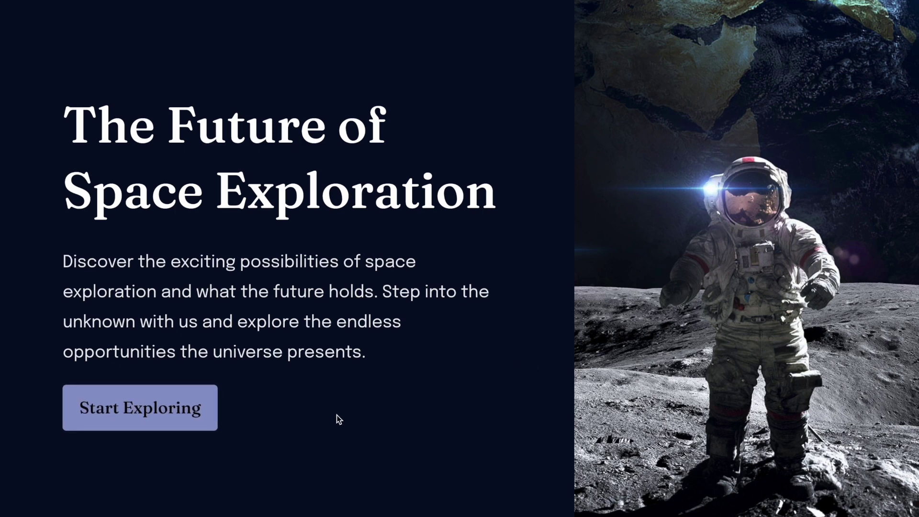
key("Escape")
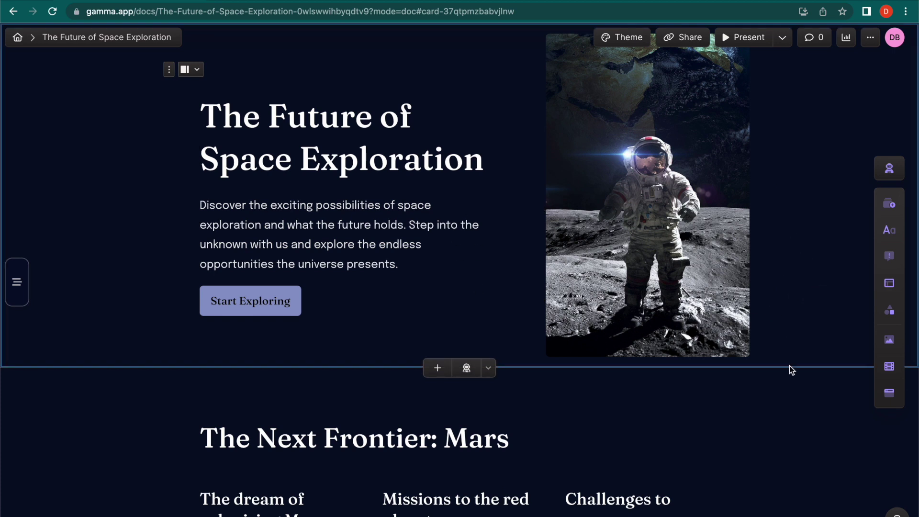
Review the Share dialog's Export, Share publicly and Invite tabs, leaving public access off.
left_click(816, 392)
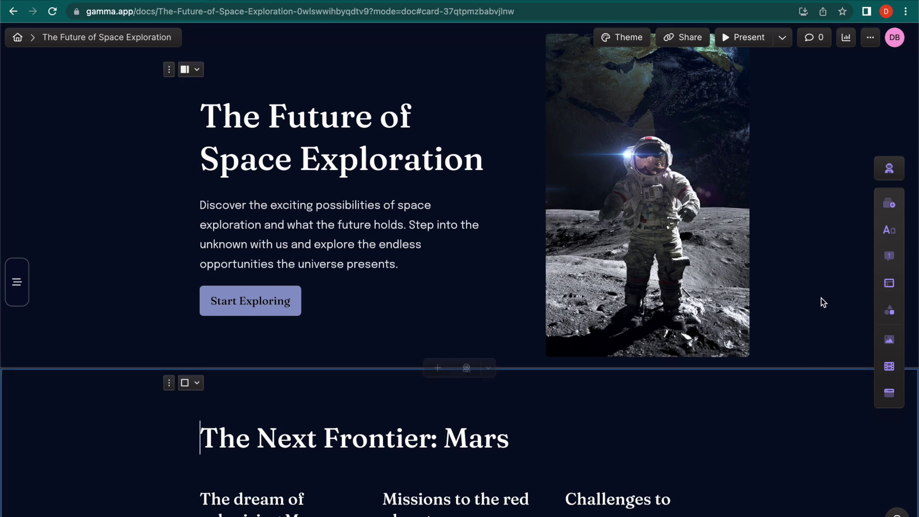
left_click(832, 129)
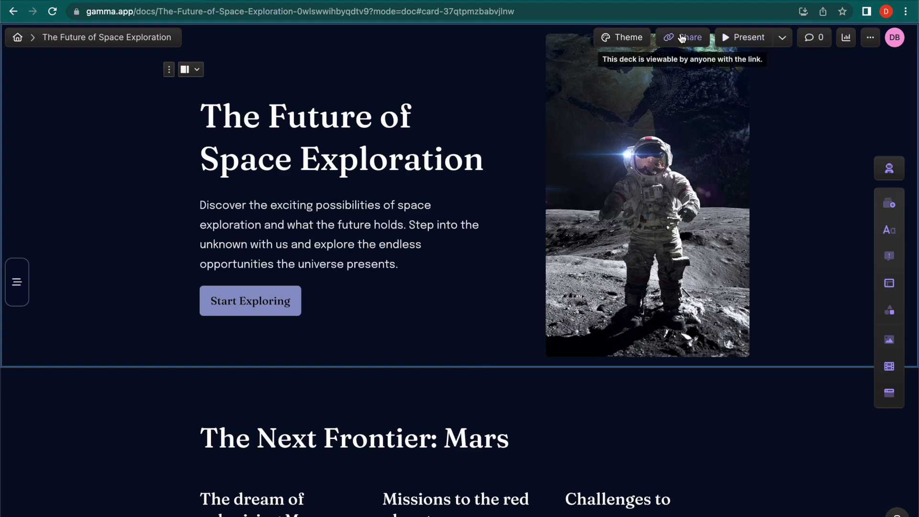
left_click(682, 38)
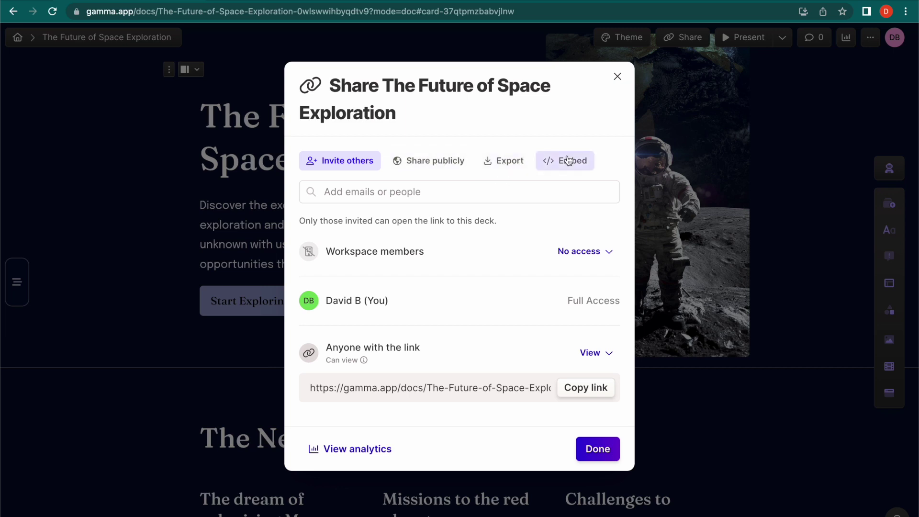
left_click(503, 160)
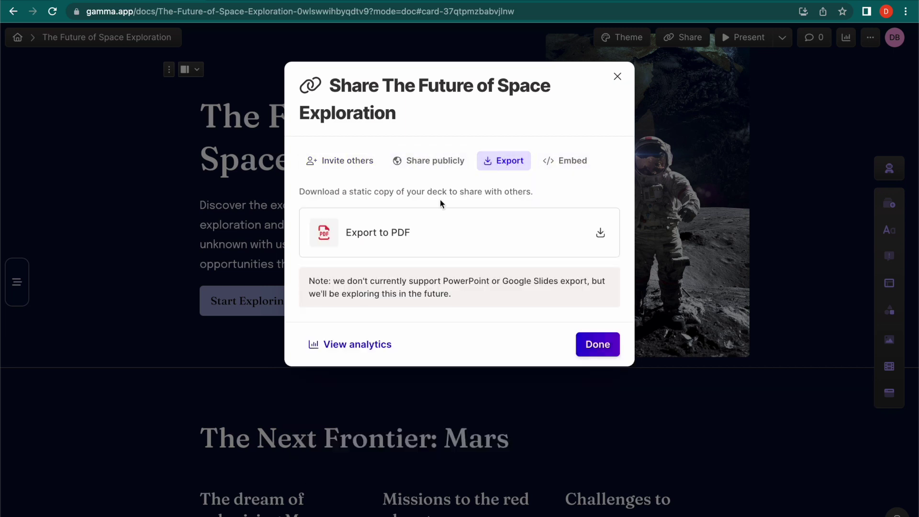
left_click(433, 161)
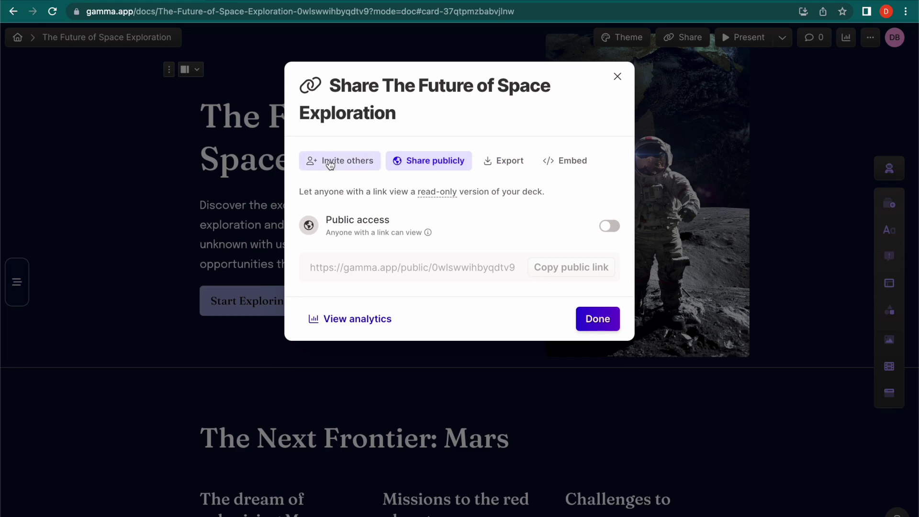
left_click(332, 165)
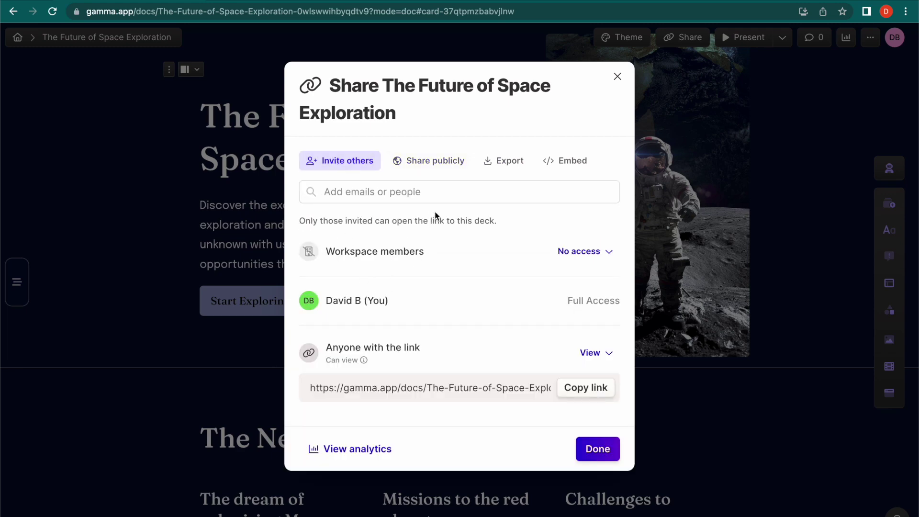
left_click(595, 449)
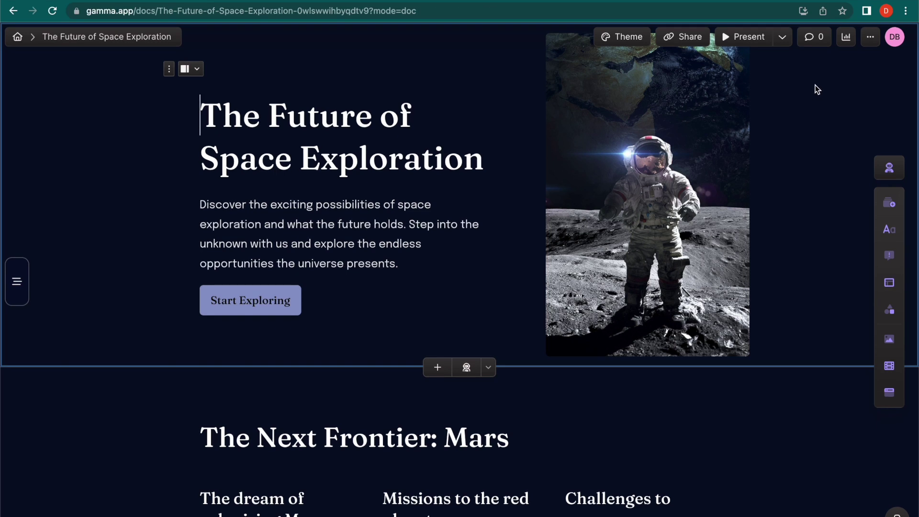
Insert a Title card template with 'Title' and subheading placeholders above the Mars heading.
left_click(823, 400)
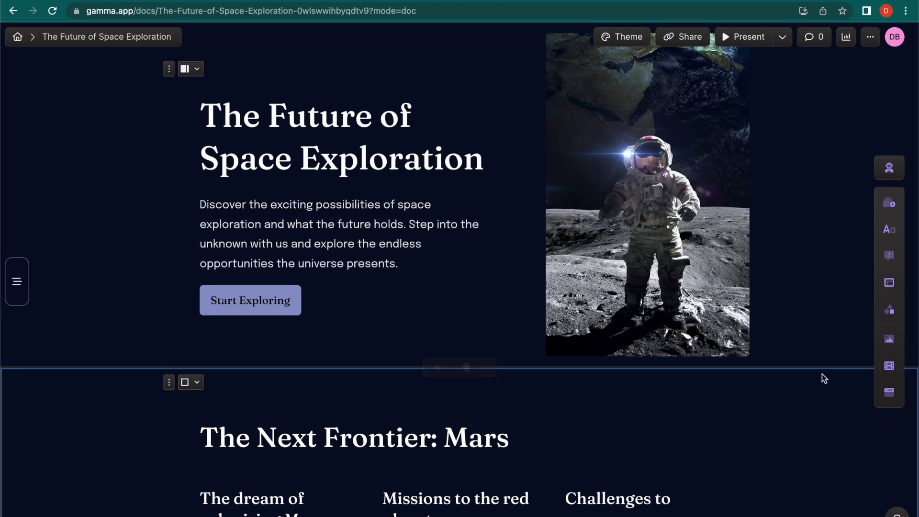
left_click(891, 203)
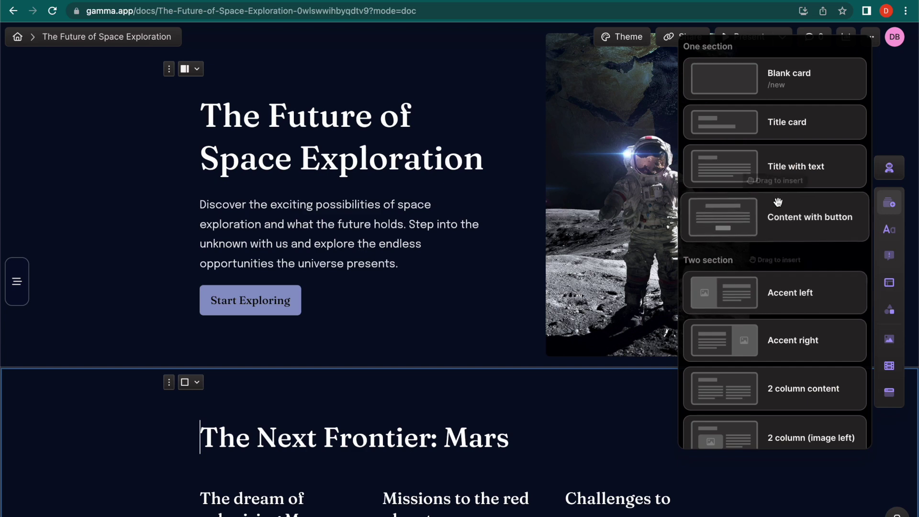
left_click(786, 130)
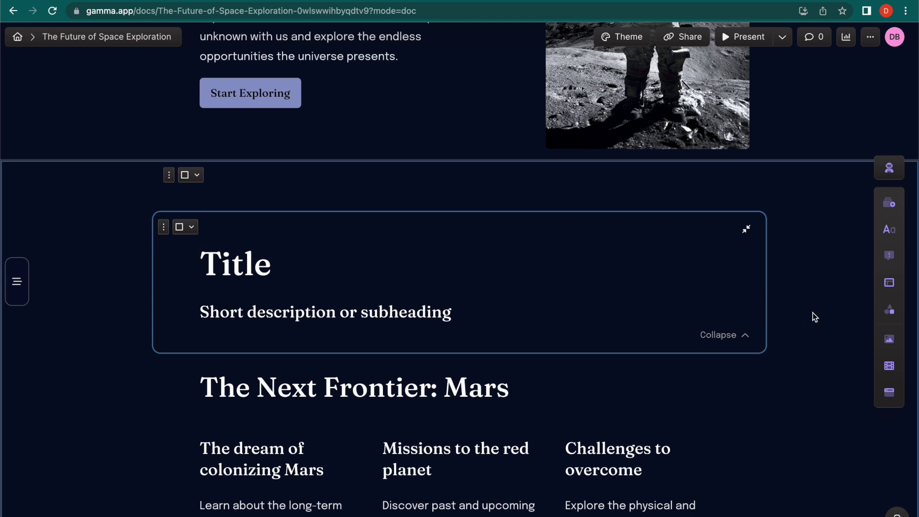
key("Left")
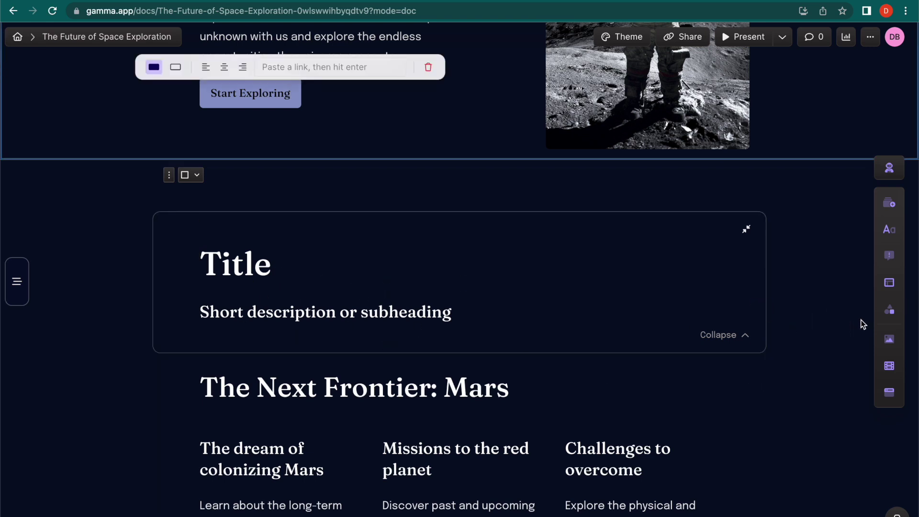
mouse_move(892, 343)
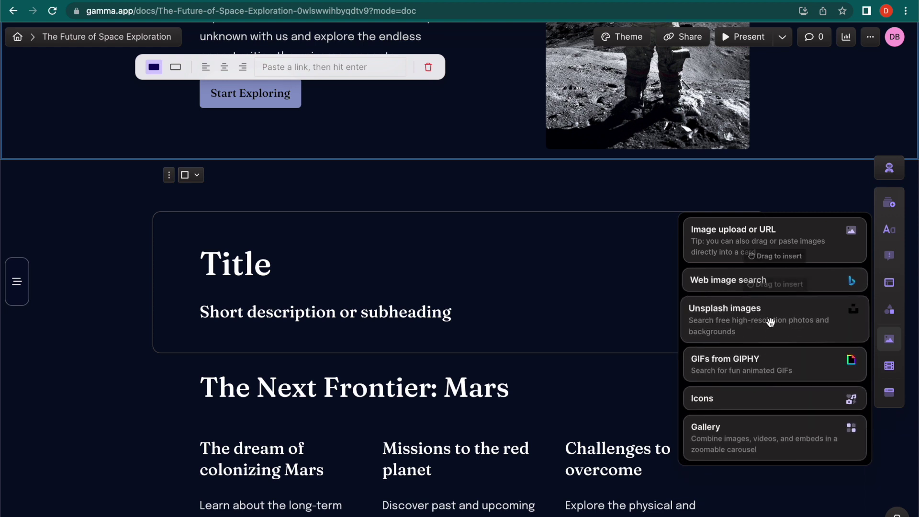
left_click(808, 494)
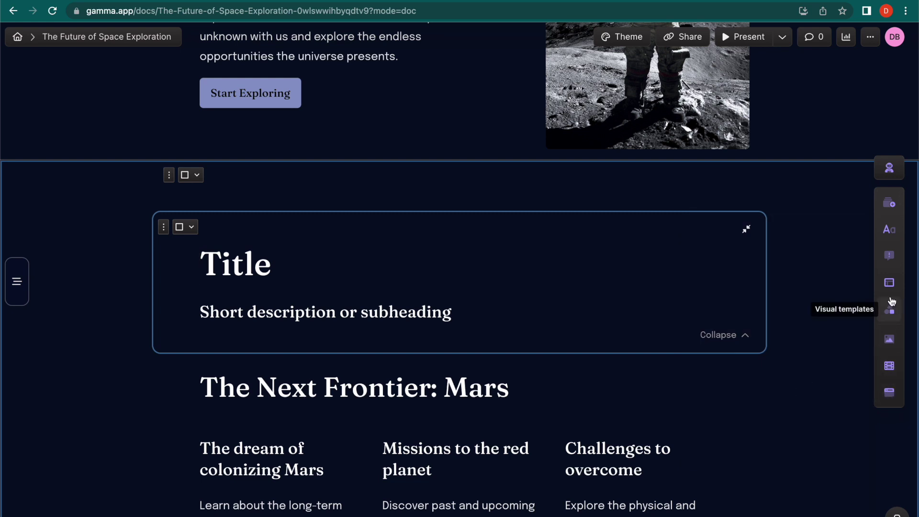
Add a two-column block to the card, then delete it while empty.
left_click(891, 286)
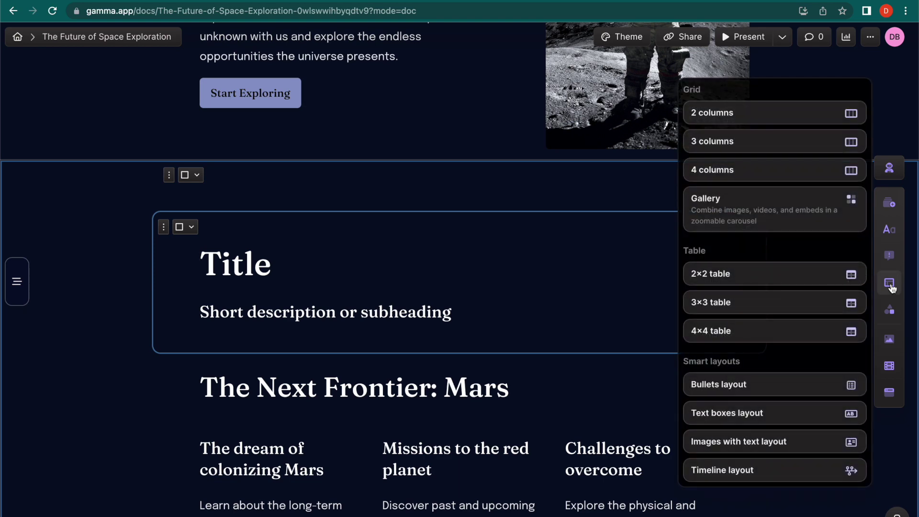
left_click(722, 117)
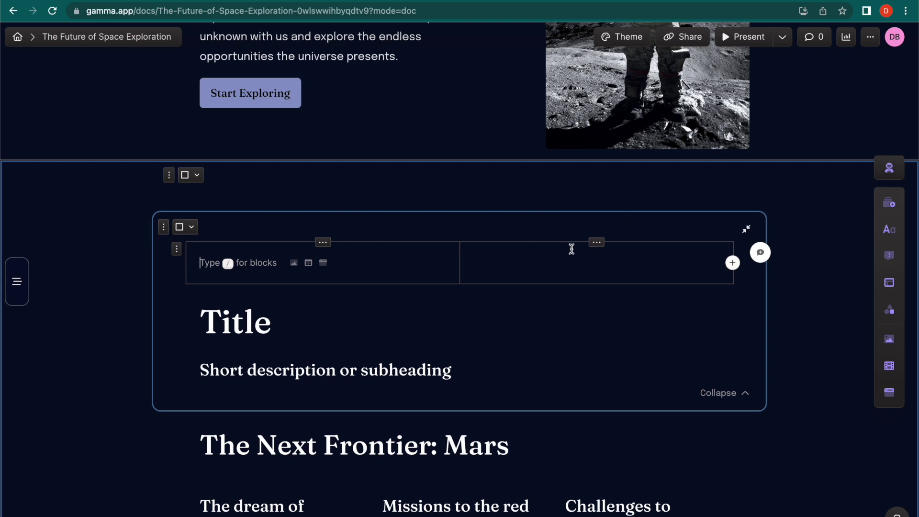
left_click(599, 244)
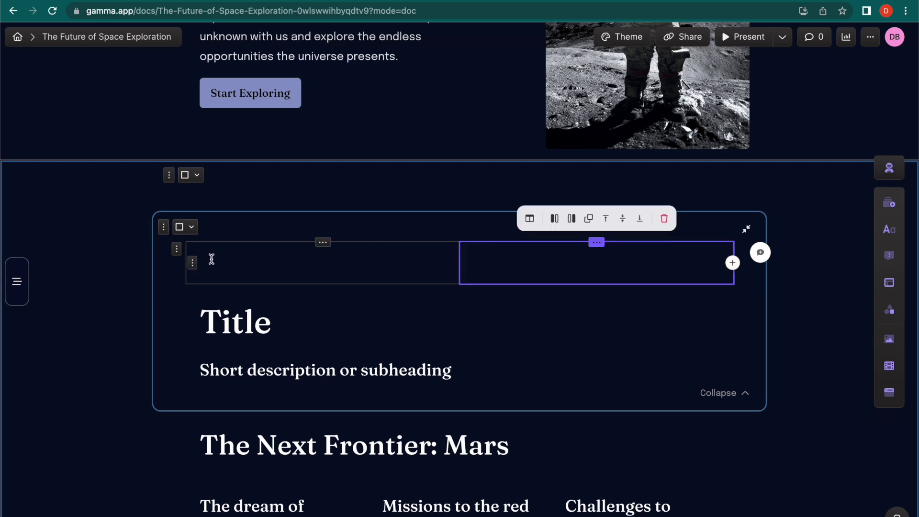
left_click(206, 258)
left_click(178, 251)
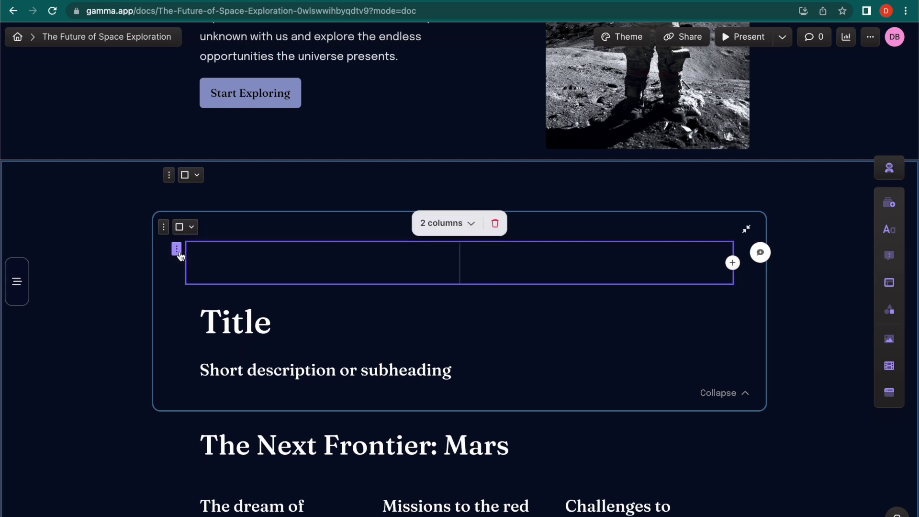
key("BackSpace")
Insert a 3 column content card with Card Title and placeholder paragraphs.
left_click(889, 203)
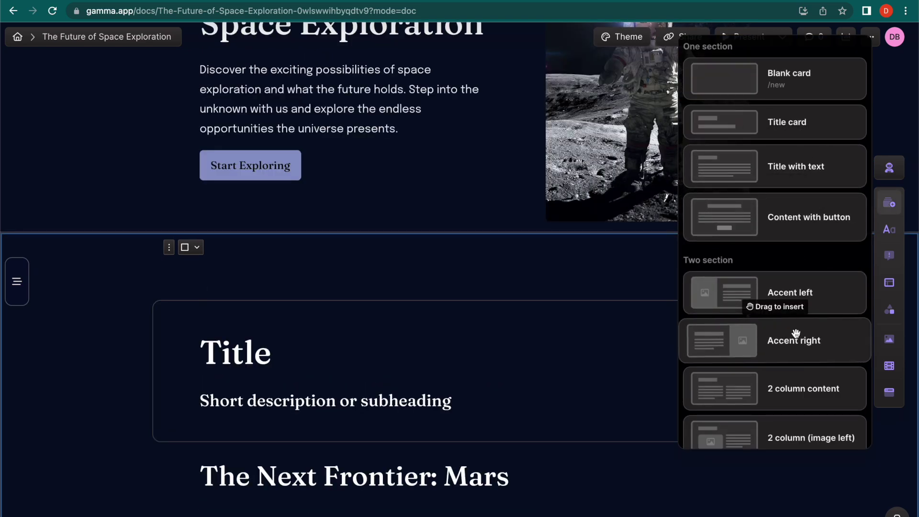
scroll(804, 335, "down", 7)
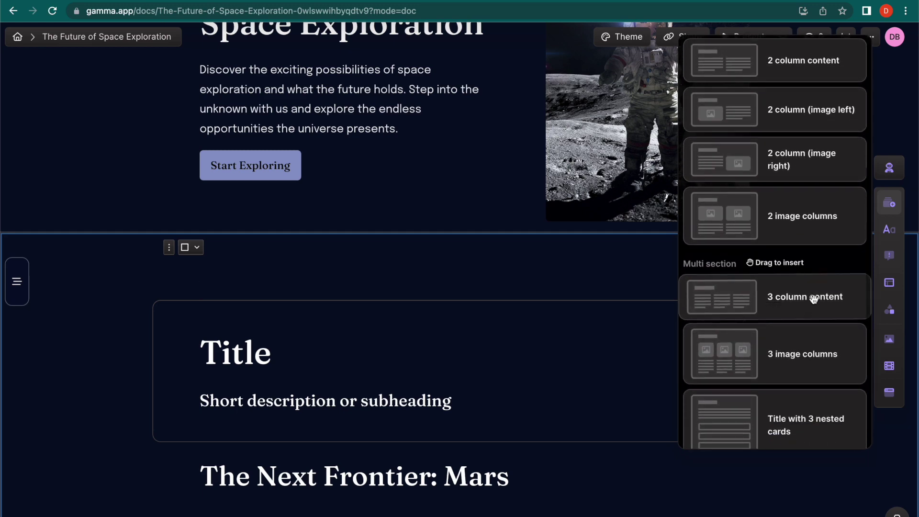
left_click(813, 300)
scroll(643, 404, "down", 3)
scroll(643, 403, "down", 3)
scroll(643, 403, "up", 8)
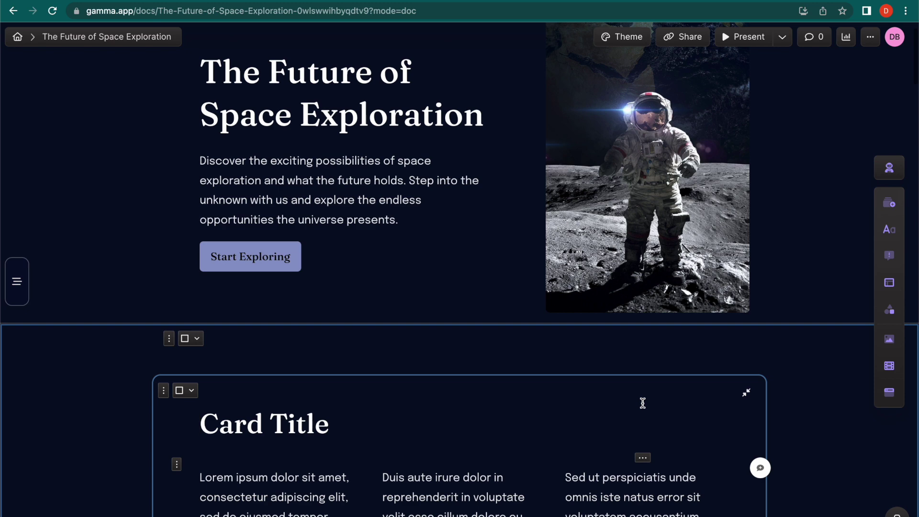
scroll(642, 403, "down", 2)
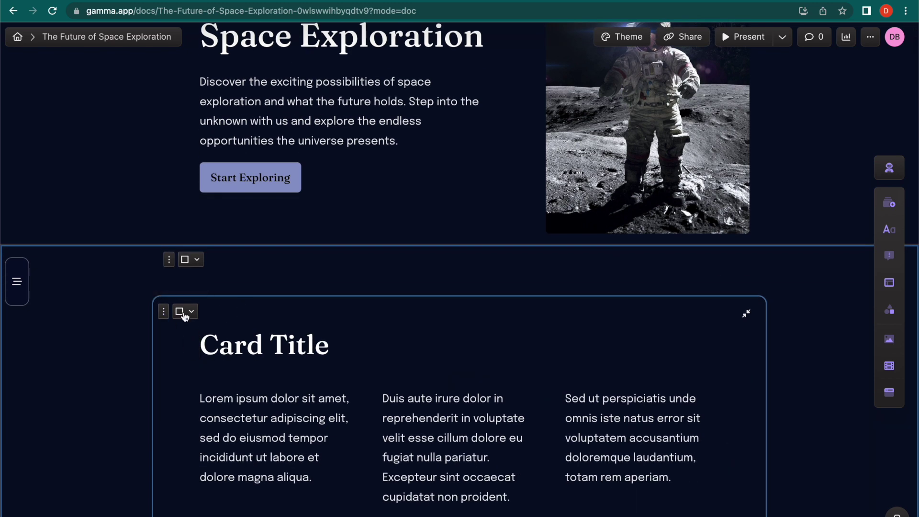
left_click(162, 312)
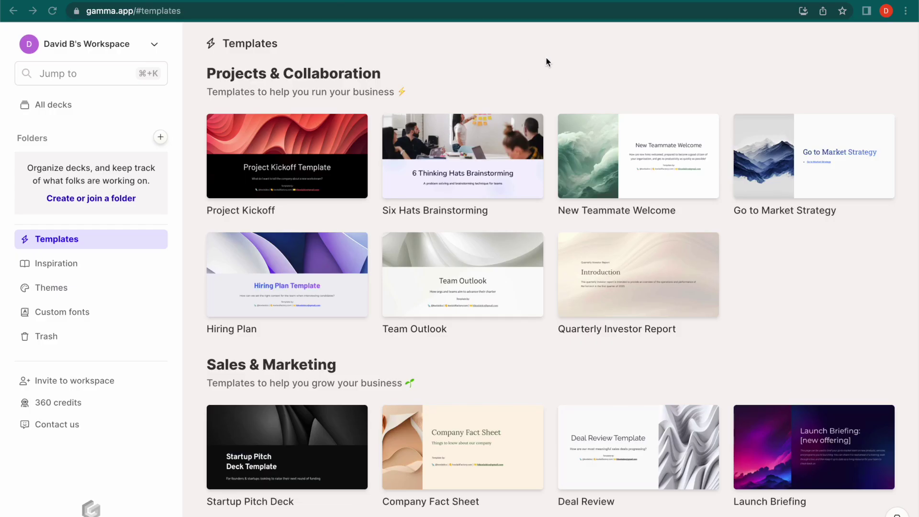
Browse the Templates gallery, then go to the Themes page listing Marine and Oatmeal.
mouse_move(264, 155)
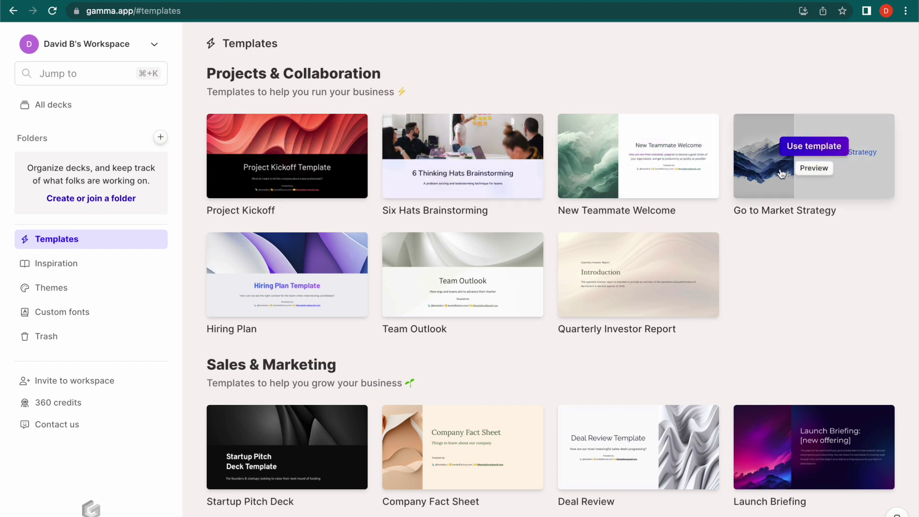
mouse_move(590, 301)
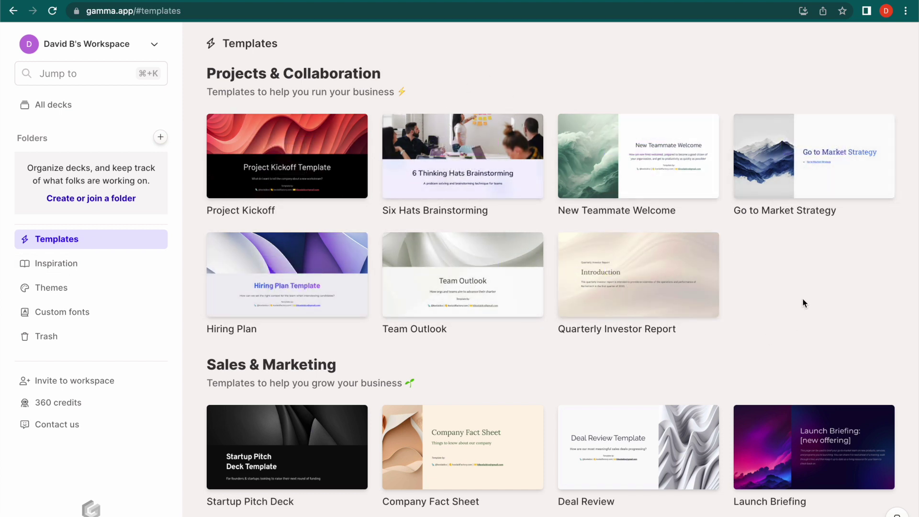
scroll(903, 289, "down", 7)
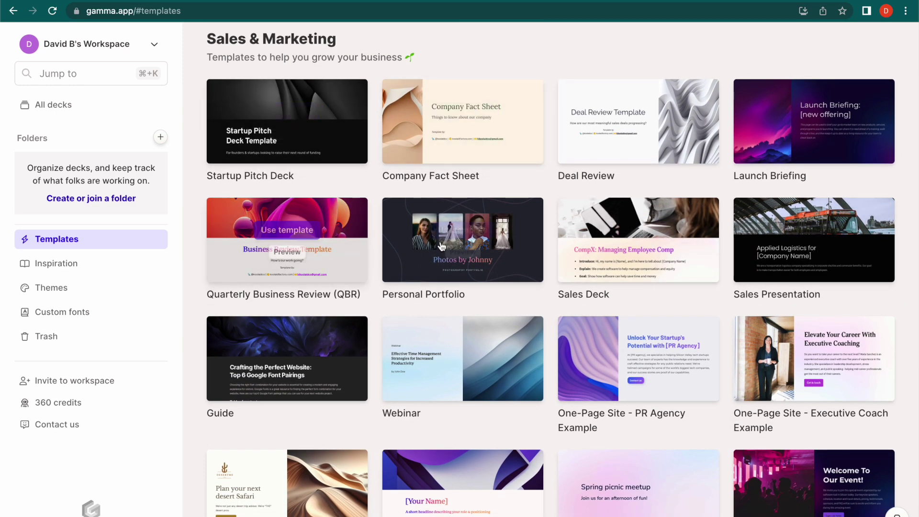
scroll(909, 314, "down", 2)
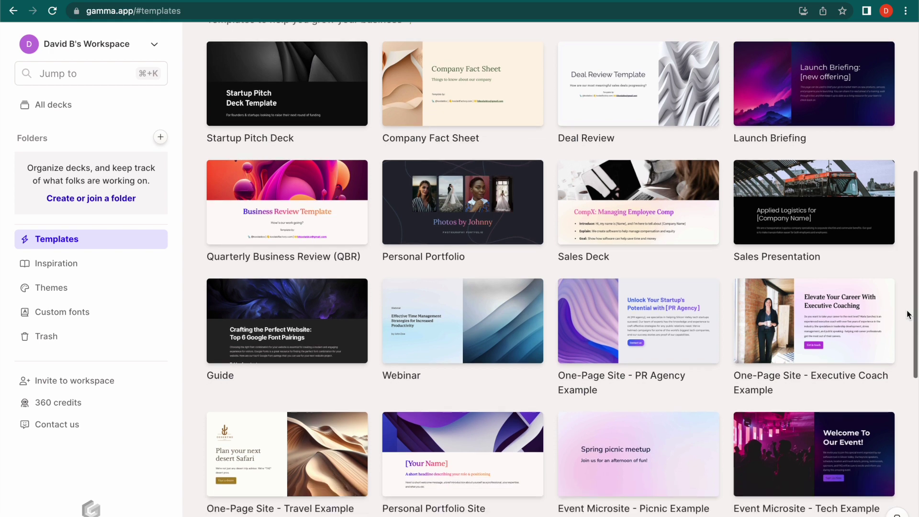
scroll(908, 314, "down", 6)
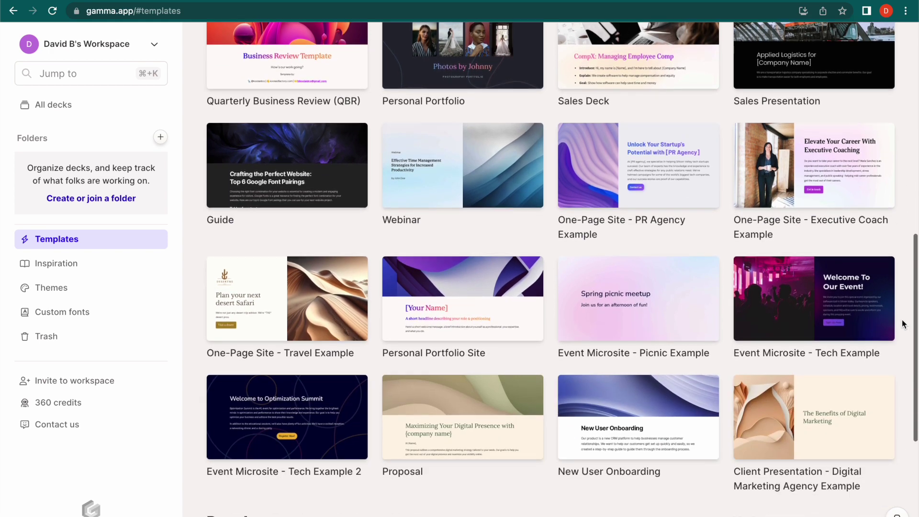
scroll(905, 323, "up", 1)
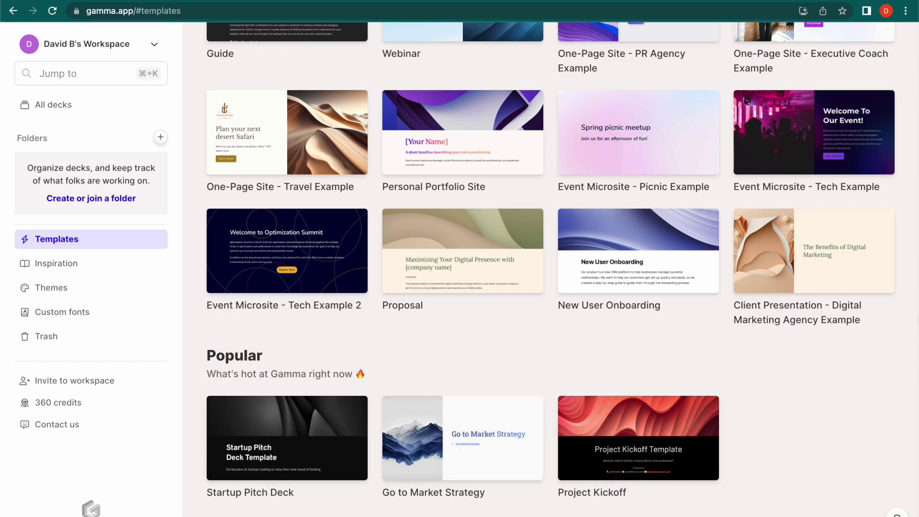
scroll(911, 267, "up", 15)
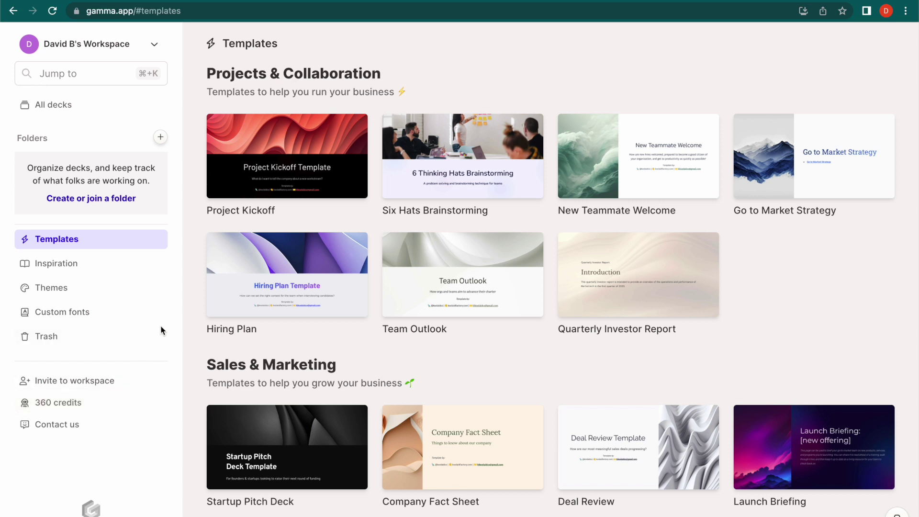
left_click(84, 288)
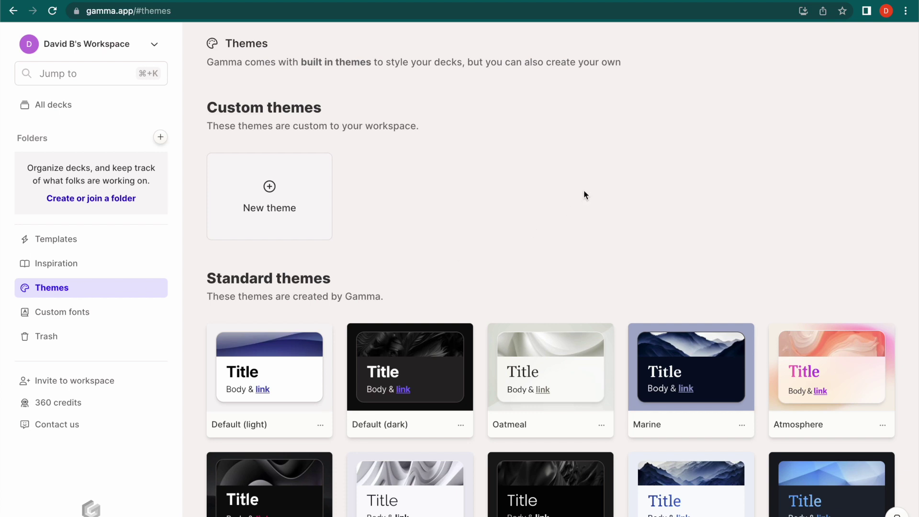